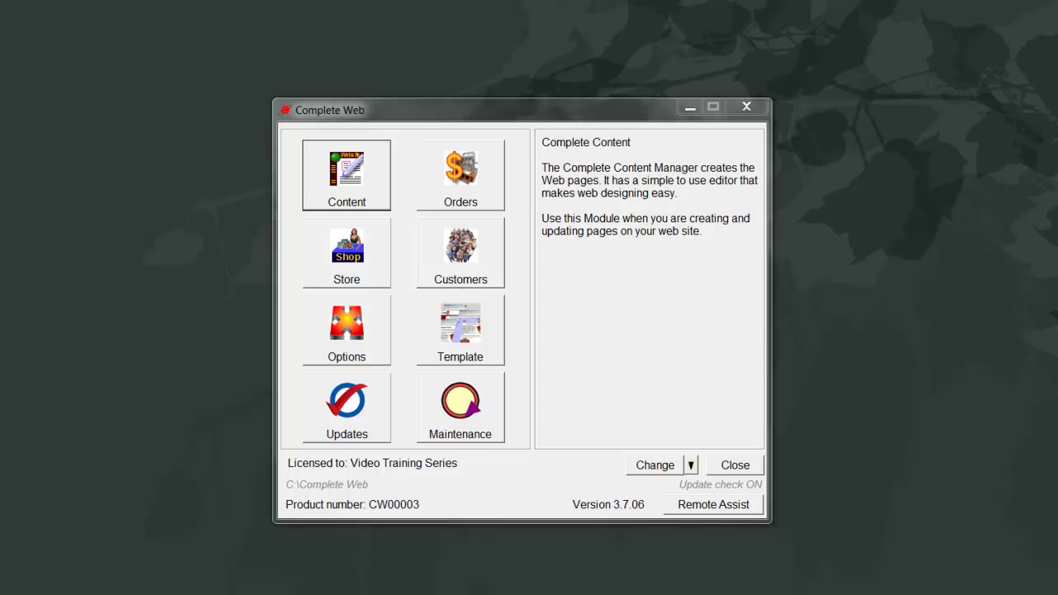
Step: Open the Content module and insert two one-column tables followed by a two-column table on the home page
left_click(355, 195)
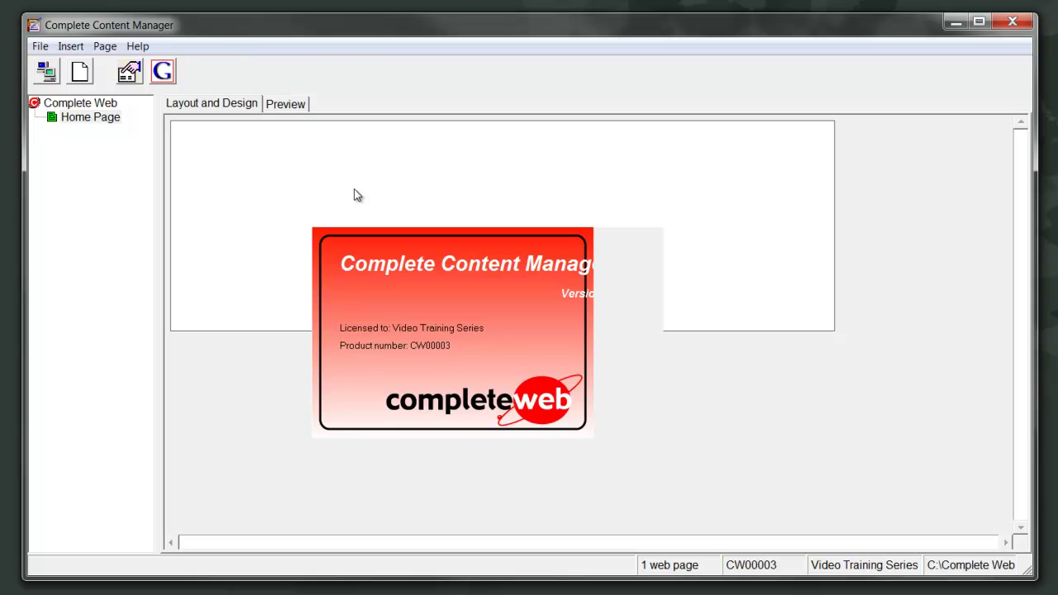
left_click(74, 48)
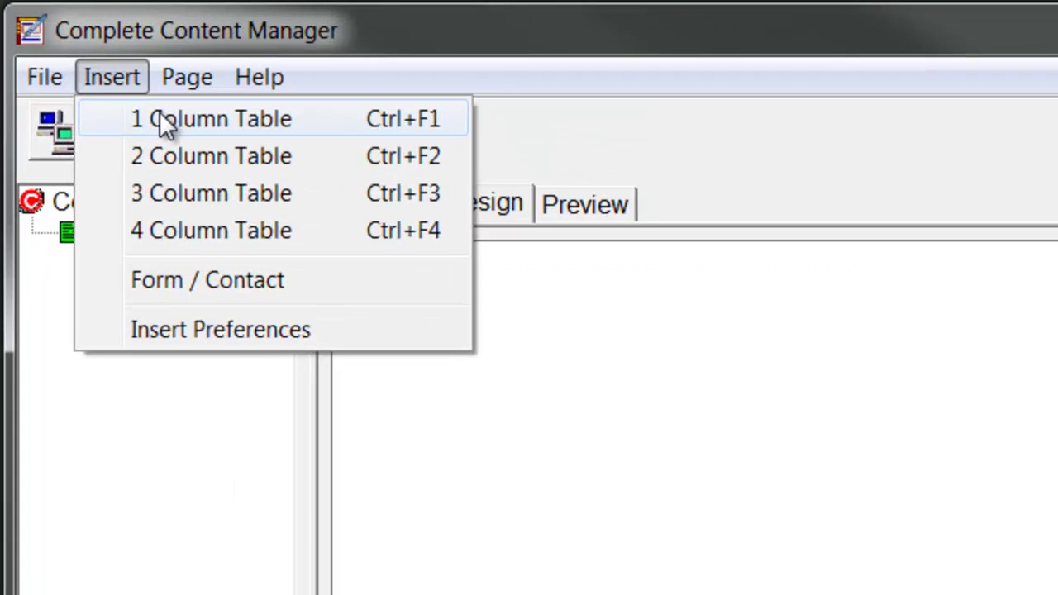
left_click(83, 52)
left_click(82, 50)
left_click(175, 128)
left_click(112, 78)
left_click(207, 165)
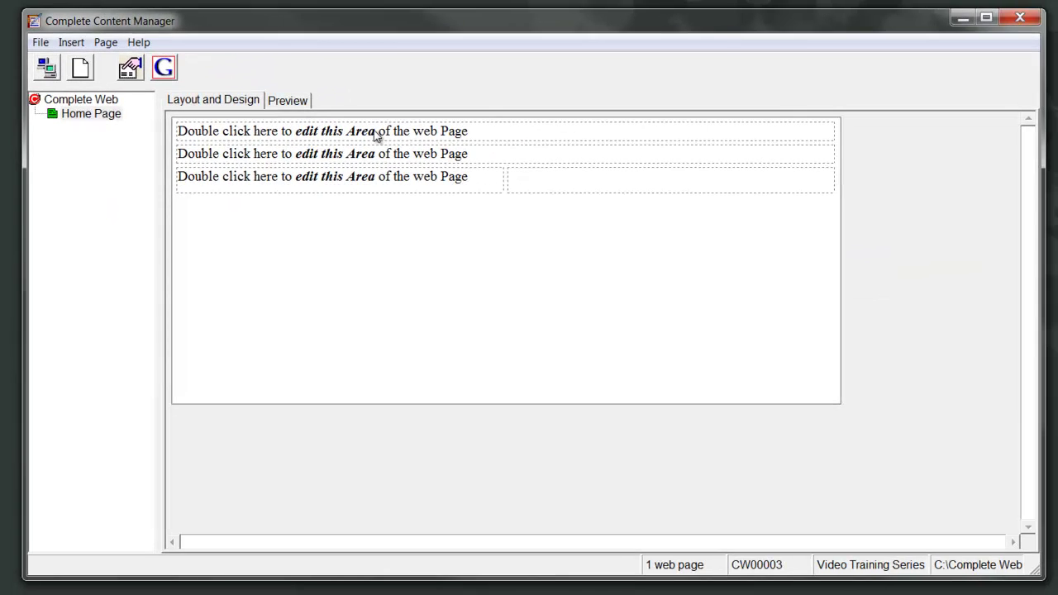
Step: Replace the placeholder text in the first zone with "Your Company Name"
double_click(376, 134)
left_click_drag(507, 177, 135, 172)
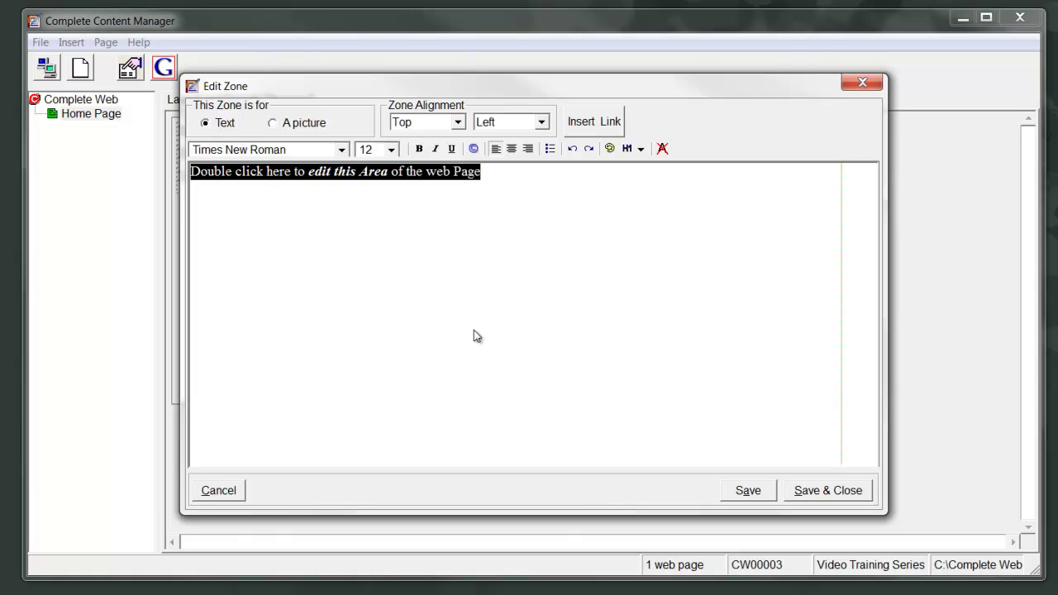
type("You")
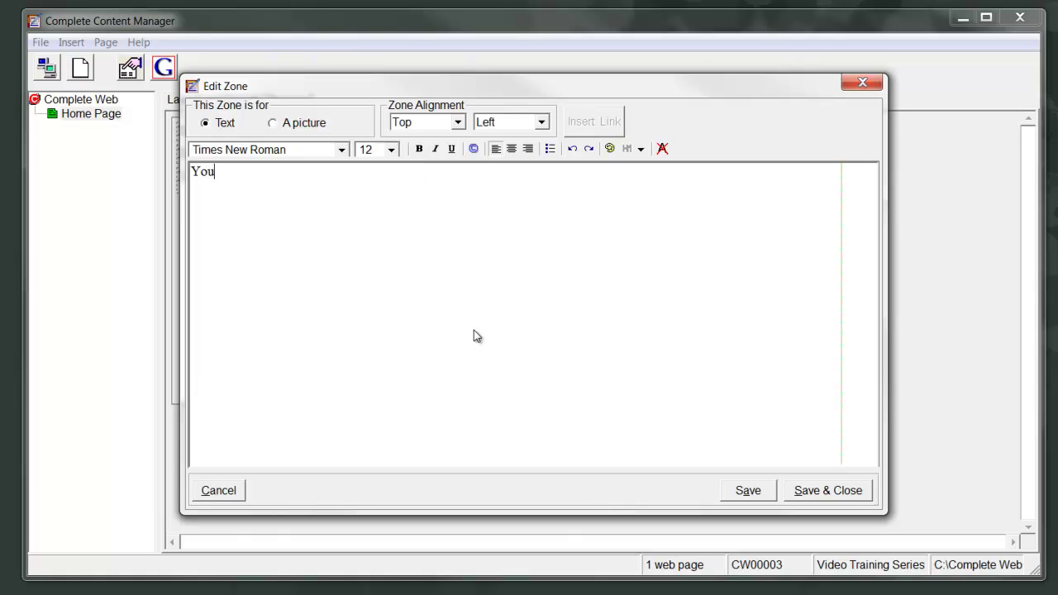
type("r Company Name")
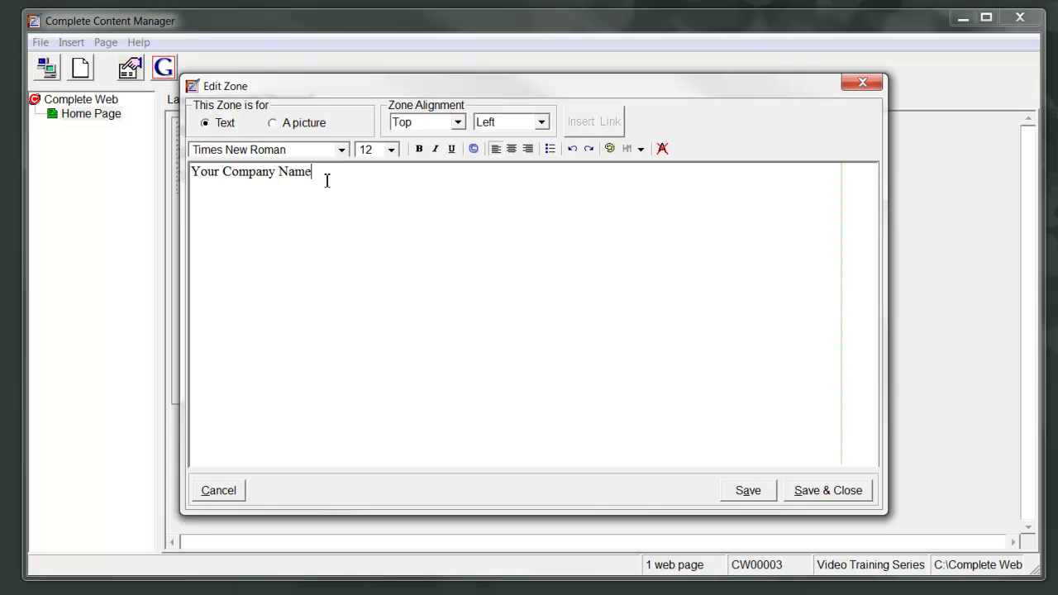
Step: Convert "Your Company Name" to an H1 heading, then save and close the zone
left_click_drag(336, 174, 186, 176)
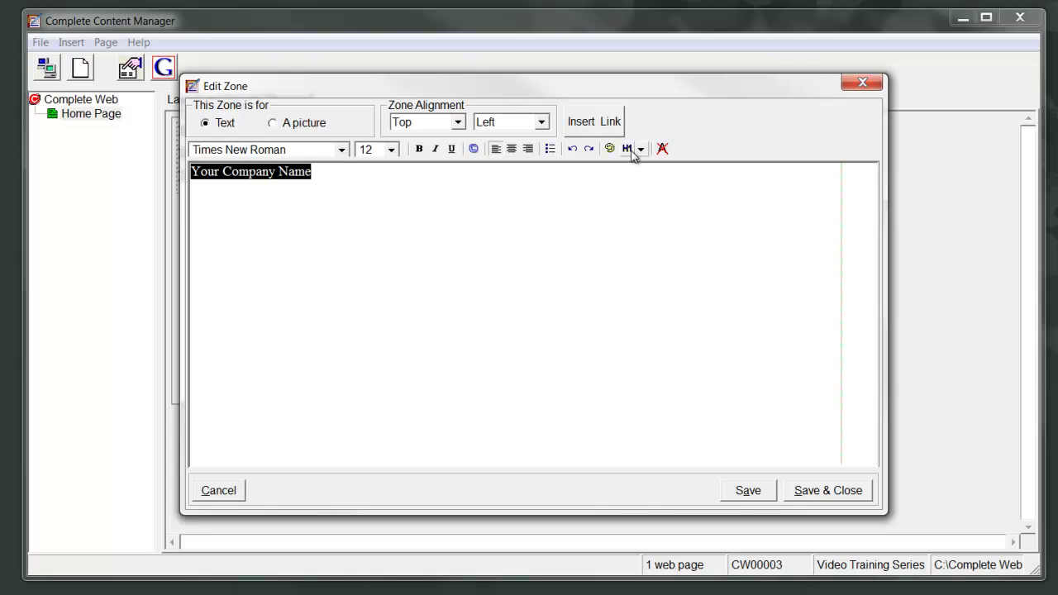
left_click(641, 150)
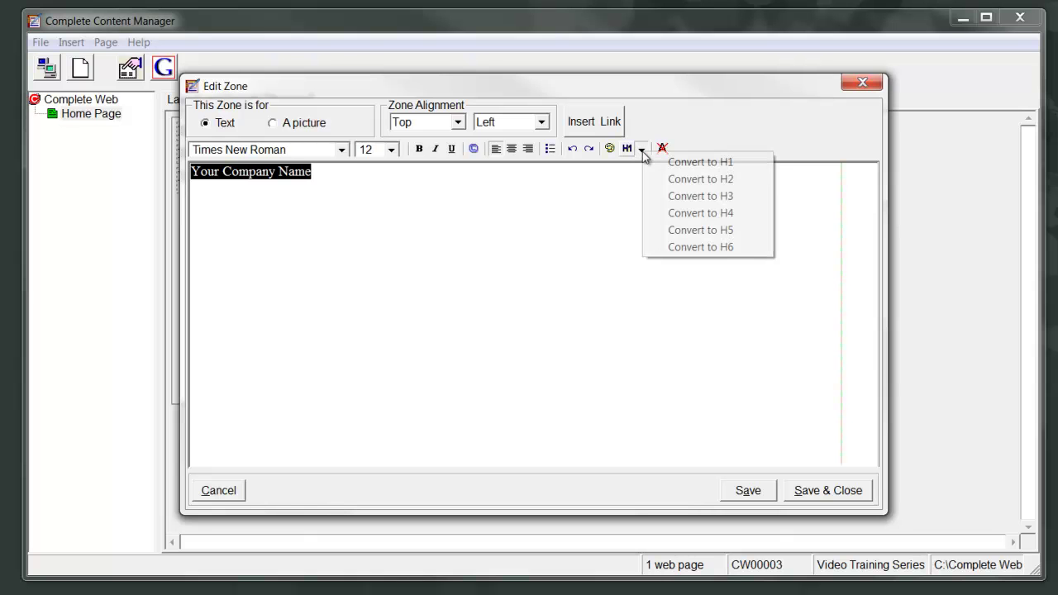
left_click(681, 162)
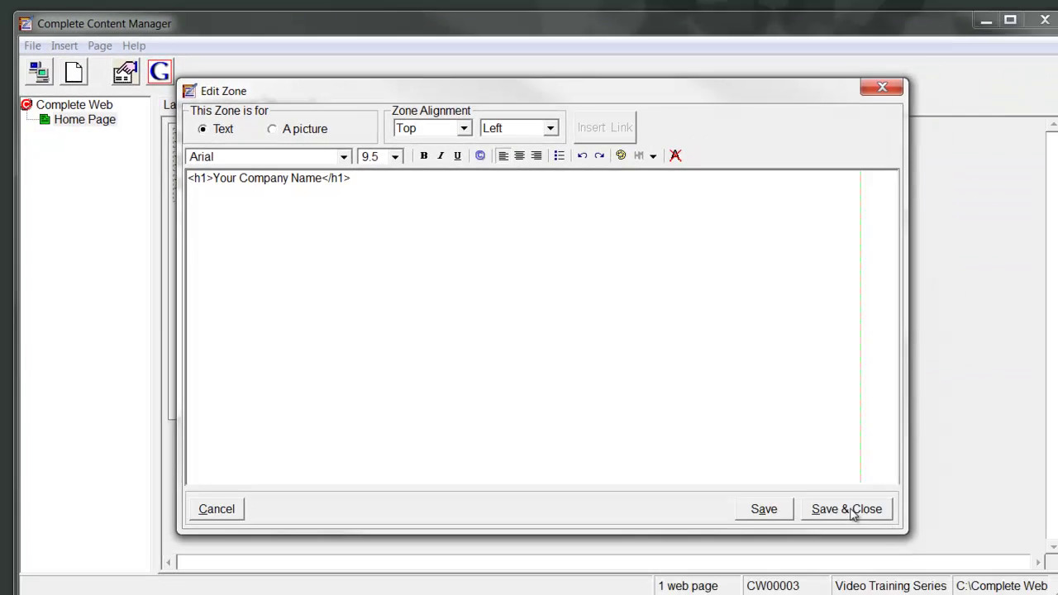
left_click(851, 510)
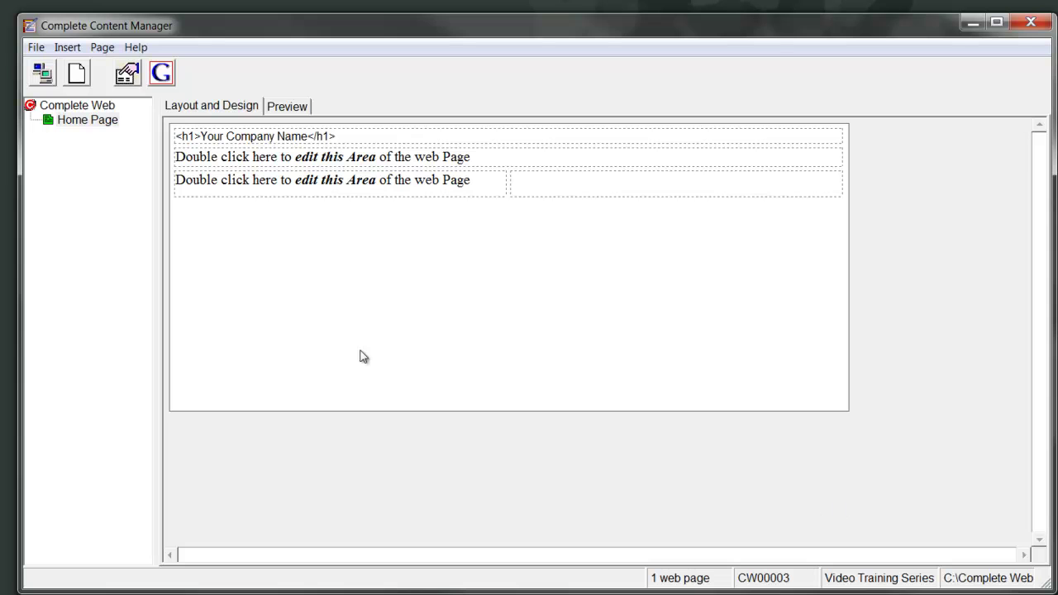
Step: Replace the placeholder in the second zone with the copied text about adding text to the web site, keeping it a text zone
double_click(310, 163)
left_click_drag(498, 181, 120, 189)
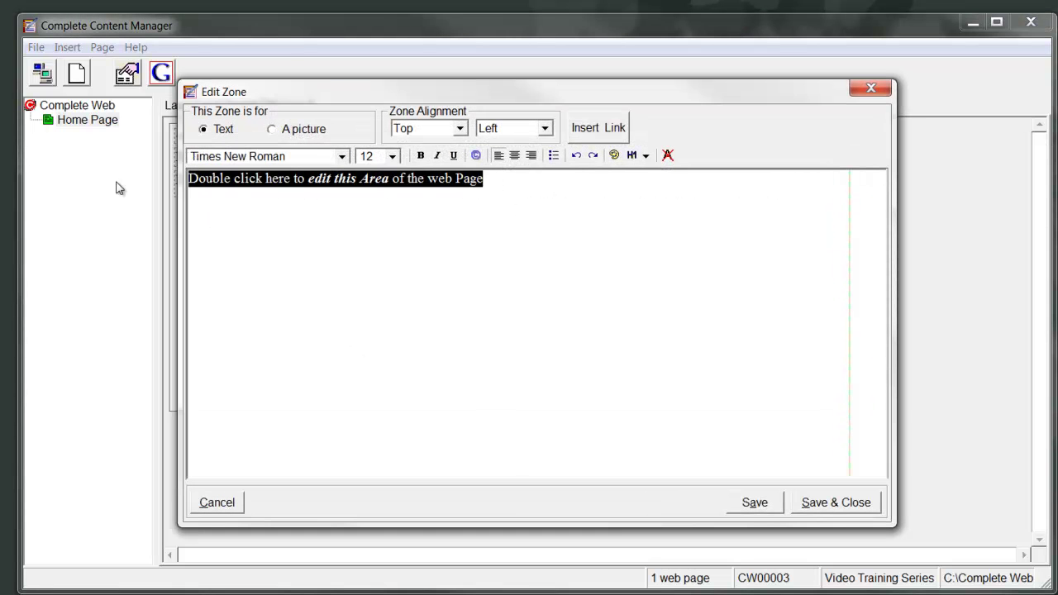
key("Delete")
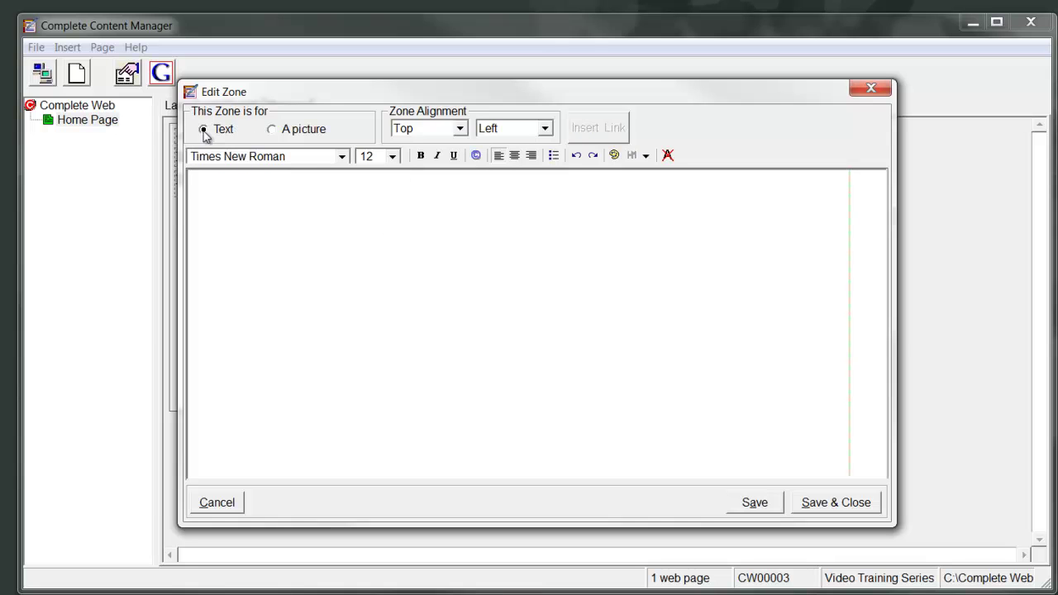
left_click(274, 132)
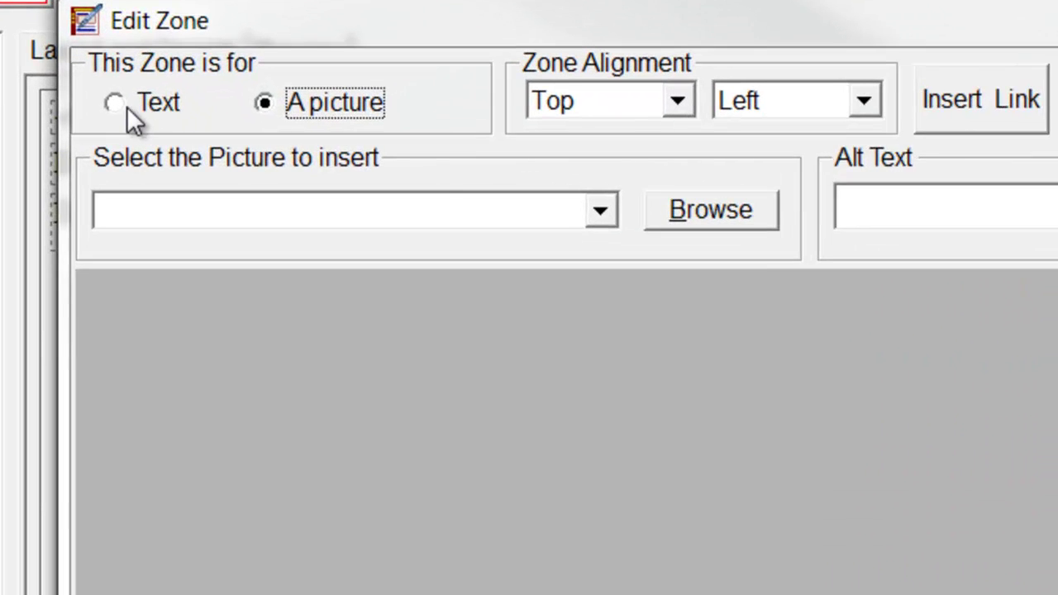
left_click(204, 130)
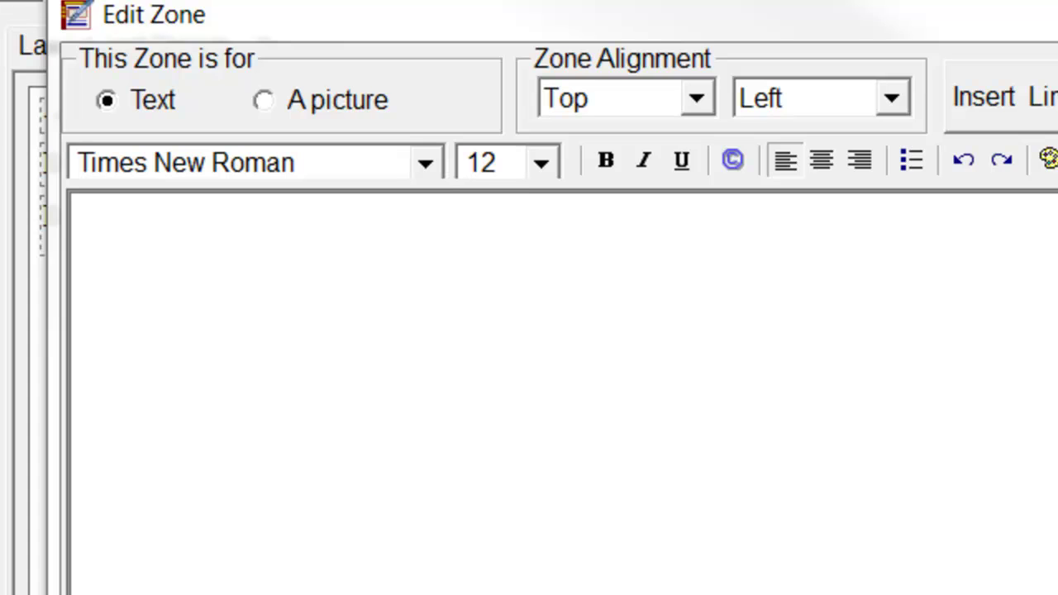
right_click(354, 314)
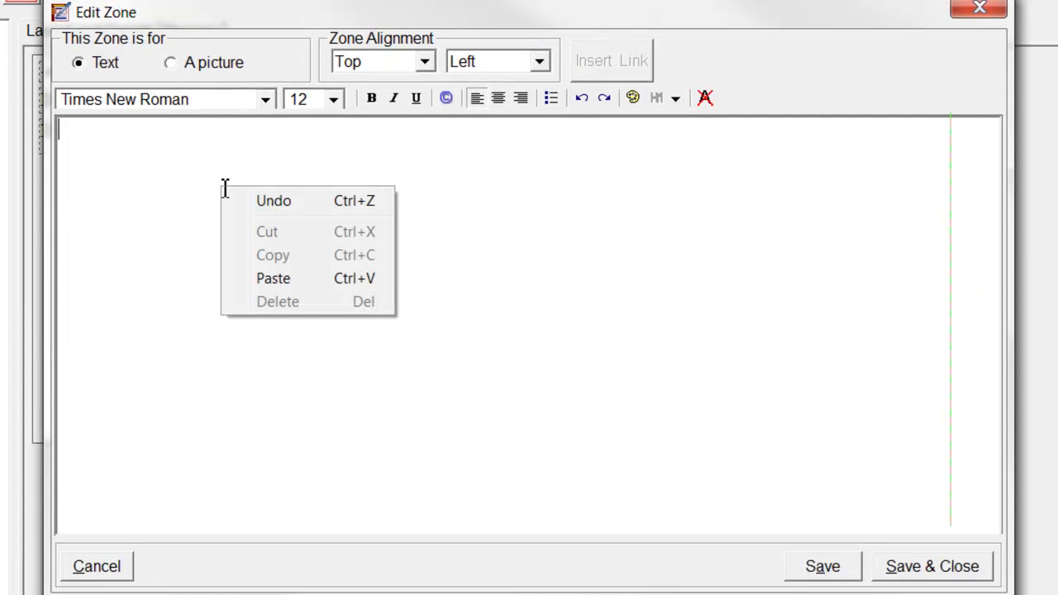
left_click(278, 278)
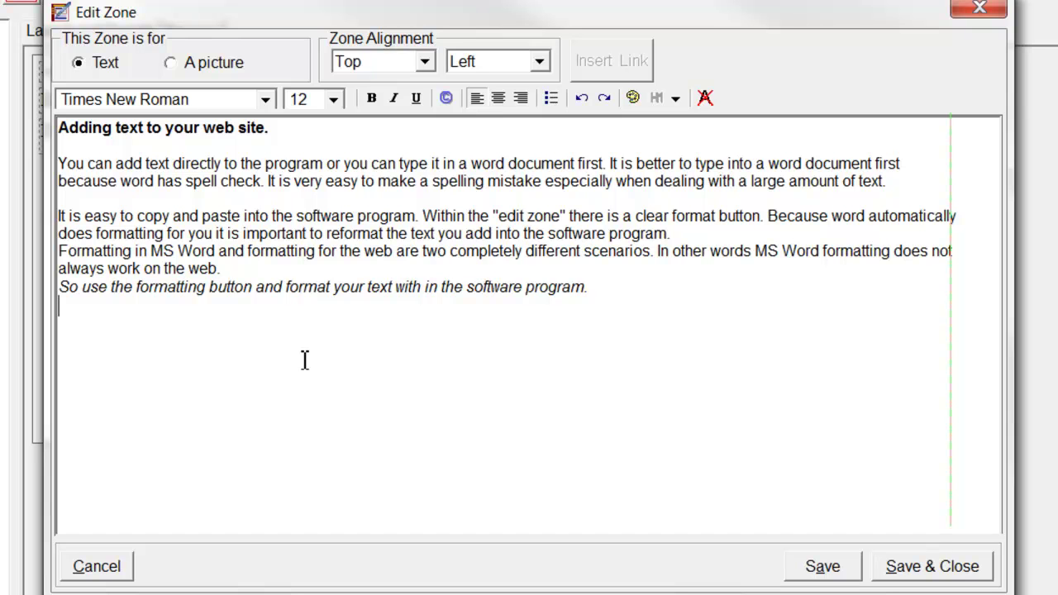
Step: Clear the formatting of the italic last line, "So use the formatting button and format your text with in the software program."
left_click_drag(616, 289, 289, 289)
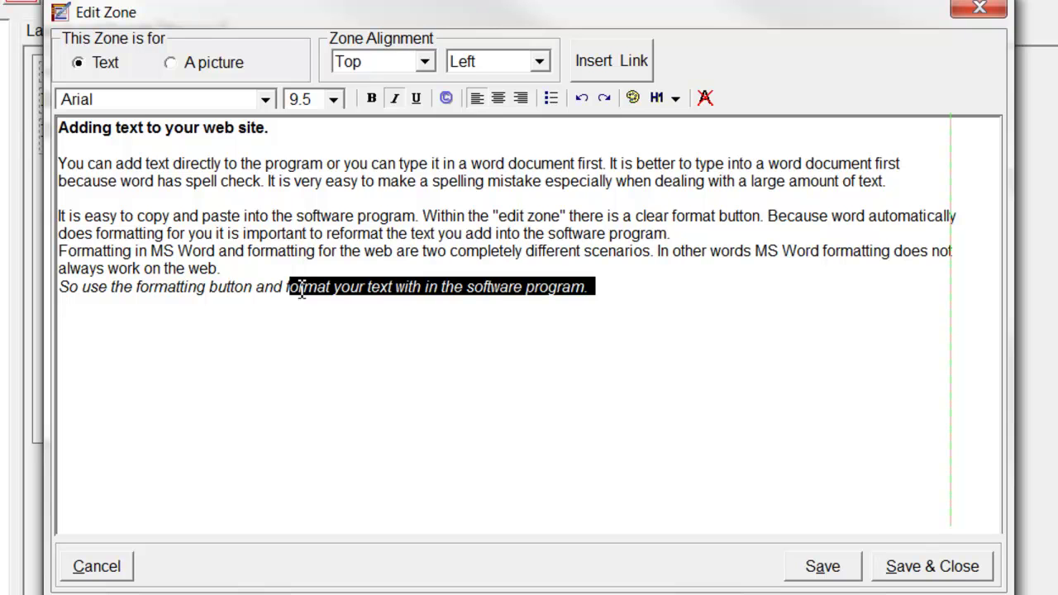
left_click(382, 380)
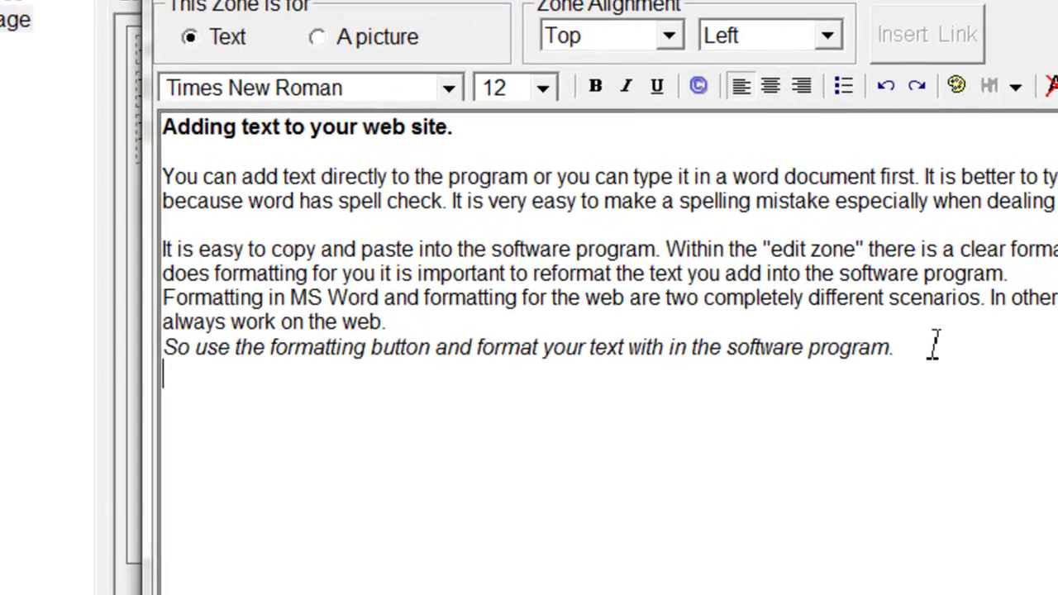
left_click_drag(613, 288, 3, 262)
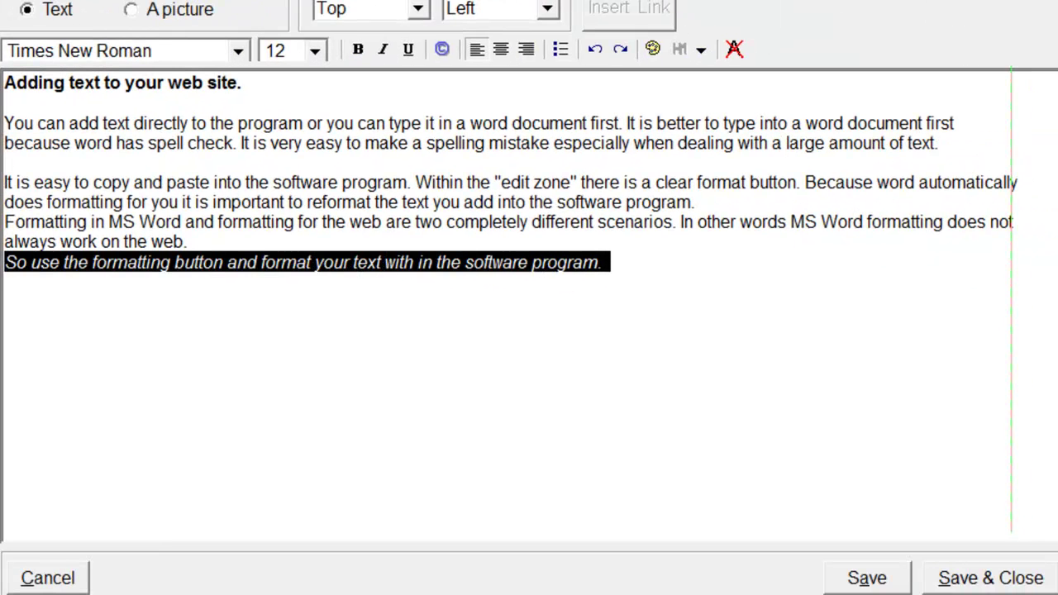
left_click(734, 50)
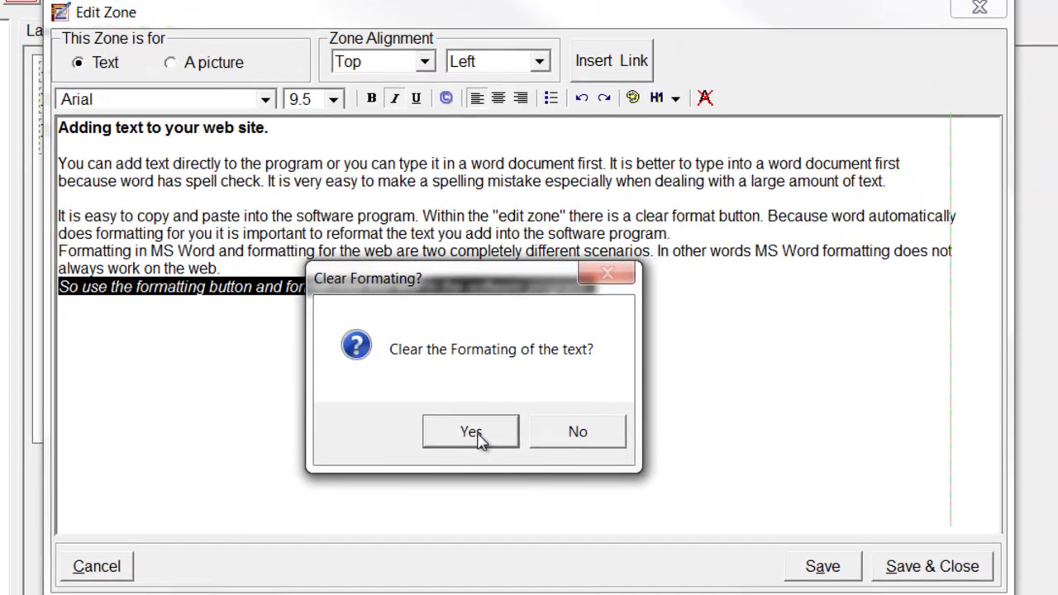
left_click(471, 433)
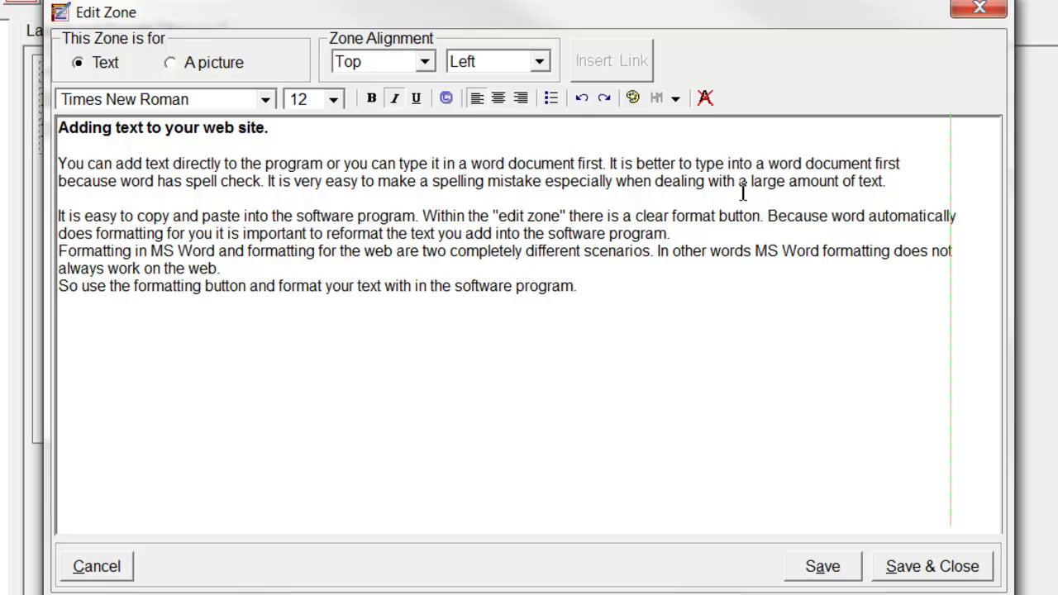
Step: Clear the formatting of all the text in the zone
left_click(705, 99)
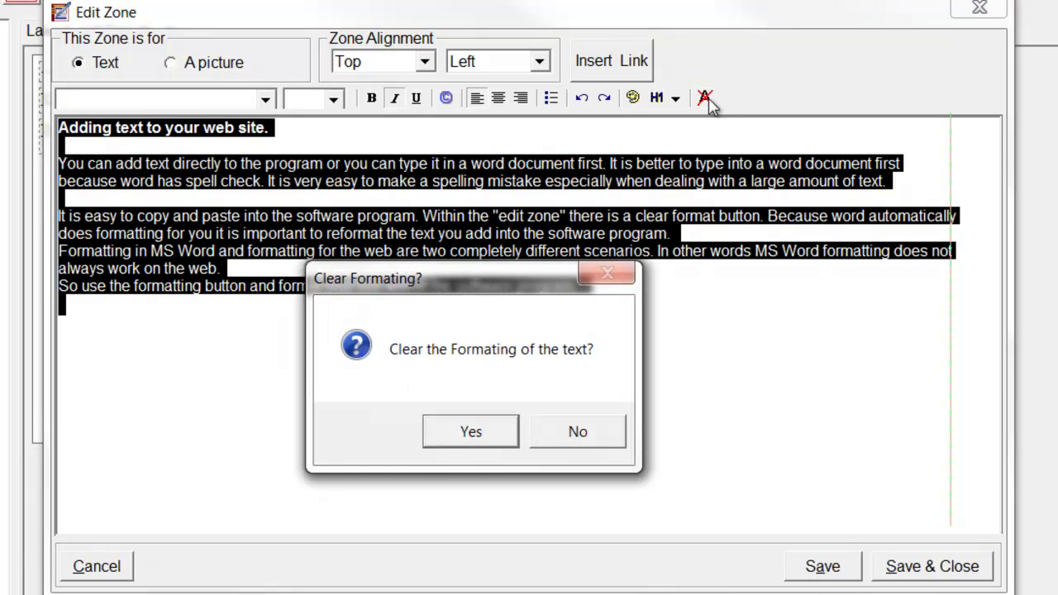
left_click(482, 434)
left_click(496, 413)
left_click_drag(619, 293, 623, 371)
left_click(593, 290)
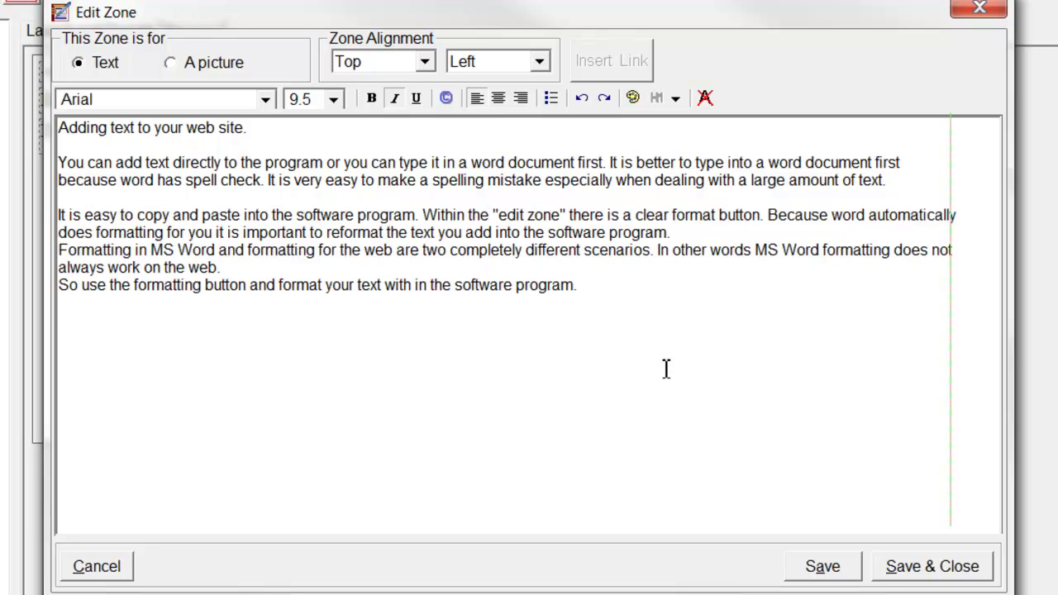
Step: Try clearing the formatting on a second pasted copy of the text below the first, and delete that copy
type("Adding text to your web site.  You can add text directly to the program or you can type it in a word document first. It is better to type into a word document first because word has spell check. It is very easy to make a spelling mistake especially when dealing with a large amount of text.  It is easy to copy and paste into the software program. Within the \"edit zone\" there is a clear format button. Because word automatically does formatting for you it is important to reformat the text you add into the software program. Formatting in MS Word and formatting for the web are two completely different scenarios. In other words MS Word formatting does not always work on the web. So use the formatting button and format your text with in the software program.")
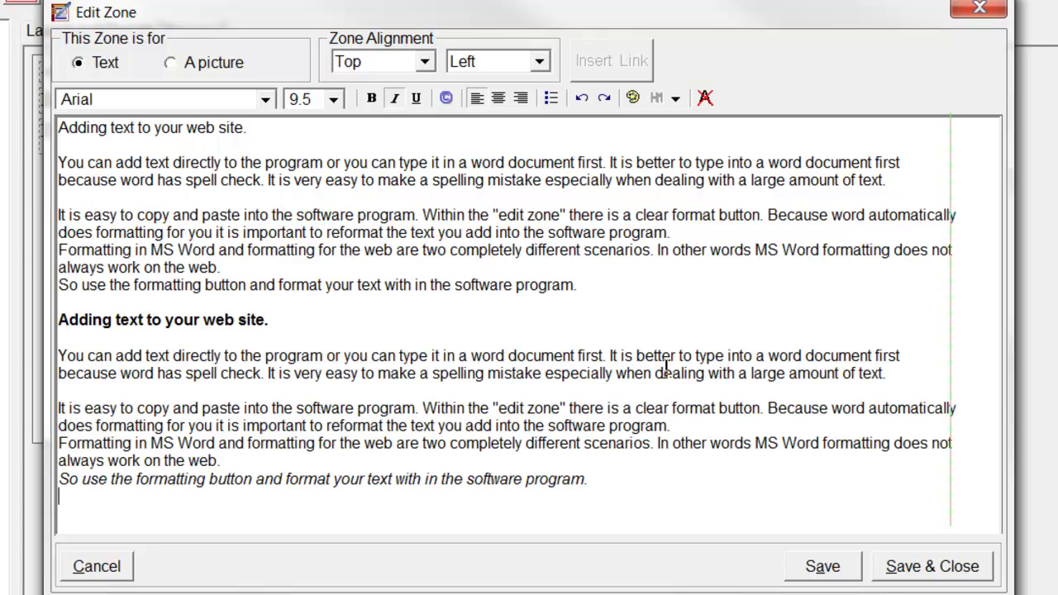
left_click_drag(613, 289, 69, 126)
left_click_drag(586, 493, 123, 307)
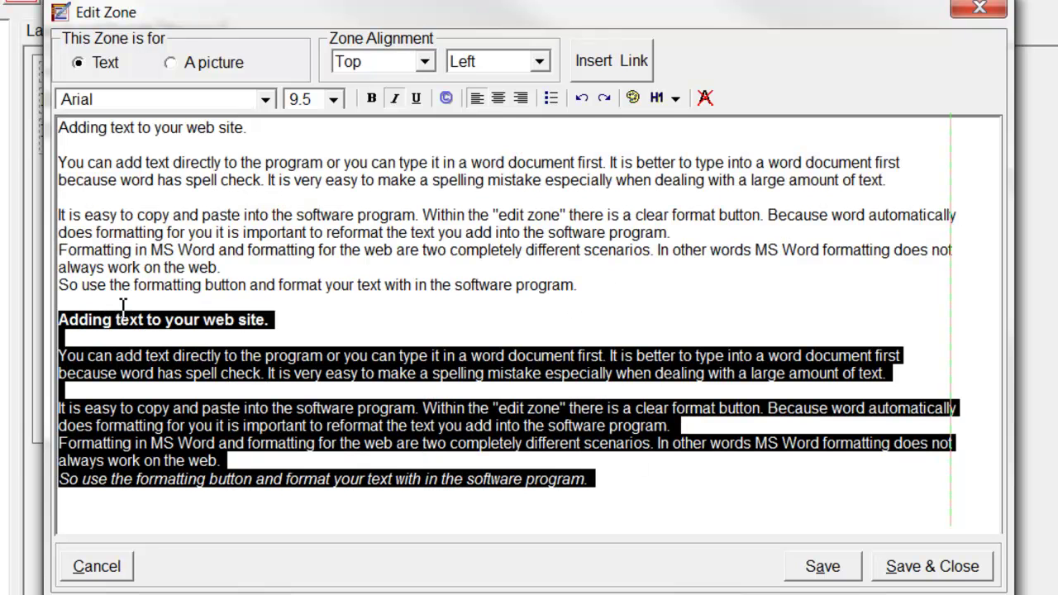
left_click(705, 98)
left_click(494, 437)
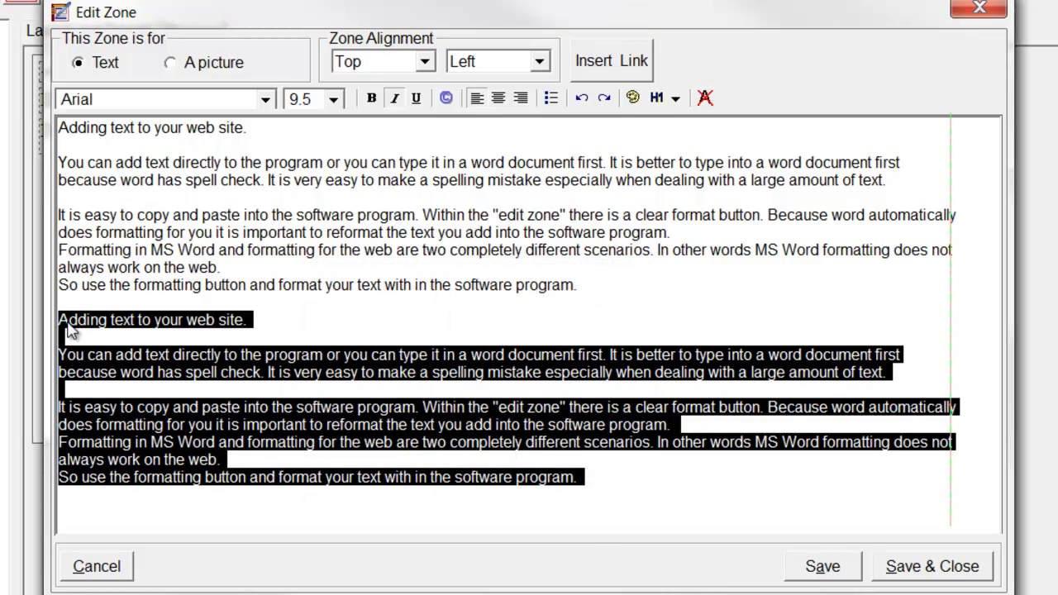
key("Delete")
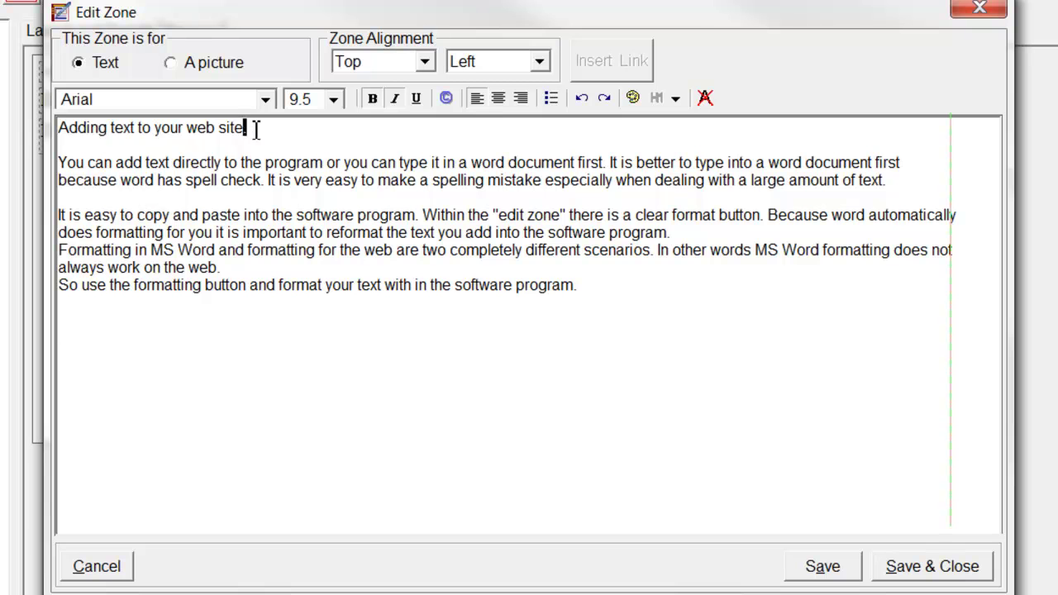
Step: Set the heading line "Adding text to your web site." to the Harrington font at size 12
left_click_drag(247, 127, 27, 130)
left_click(265, 99)
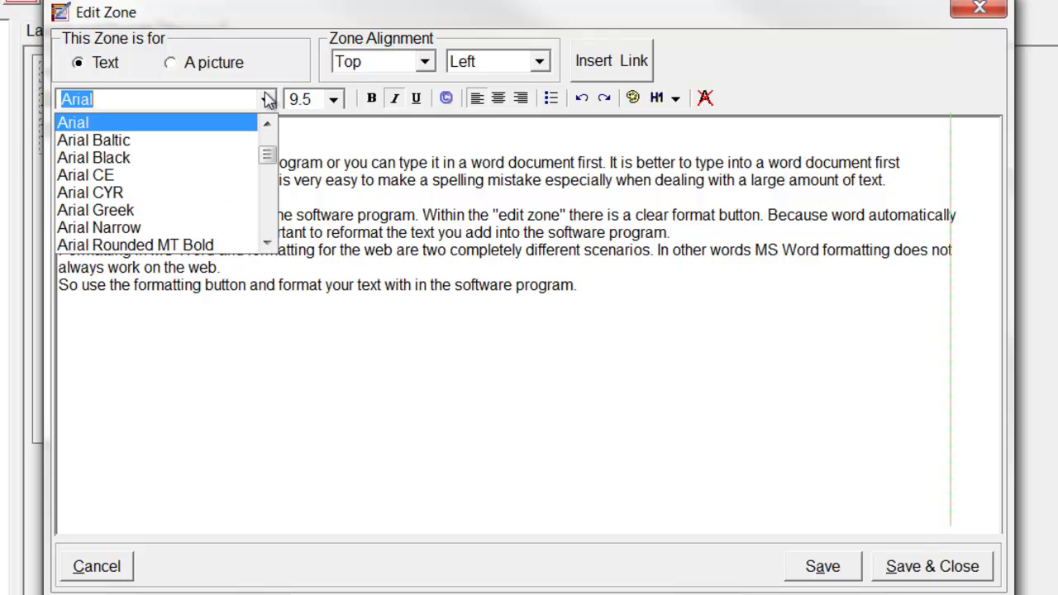
left_click(267, 163)
left_click_drag(267, 162, 268, 183)
left_click(131, 211)
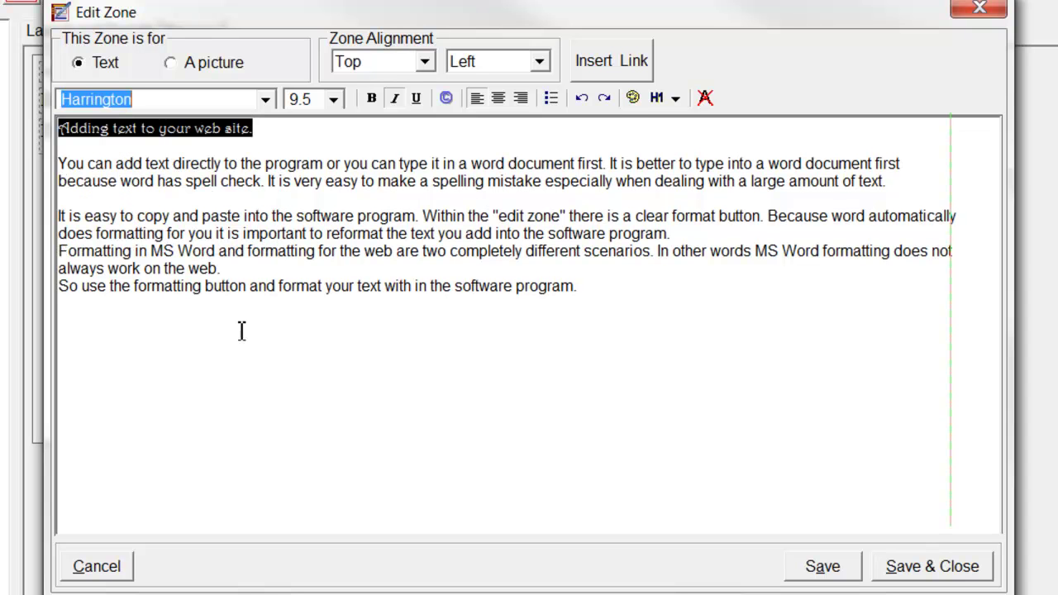
left_click(332, 100)
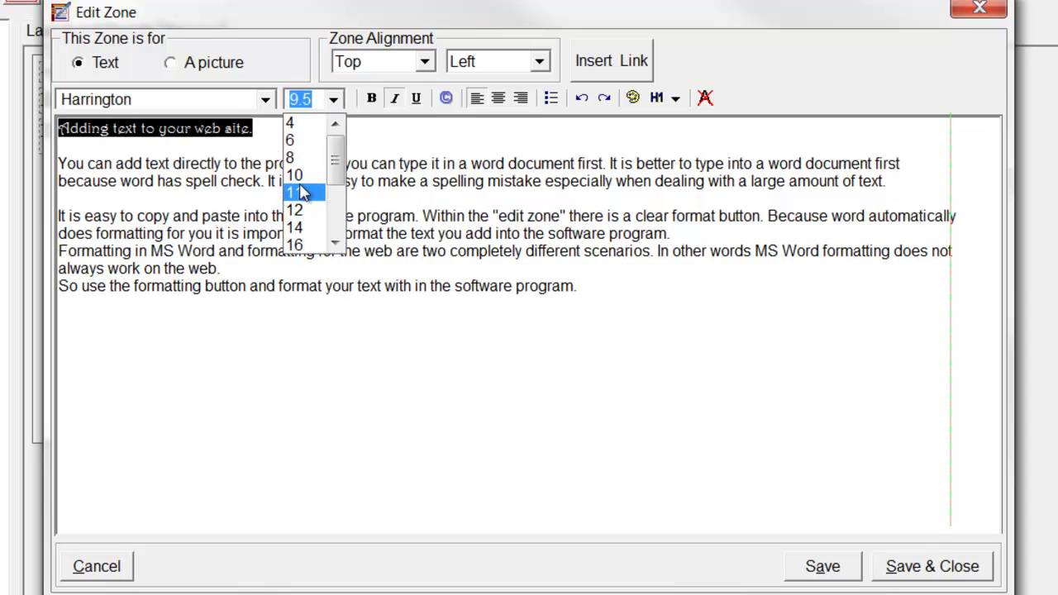
left_click(305, 207)
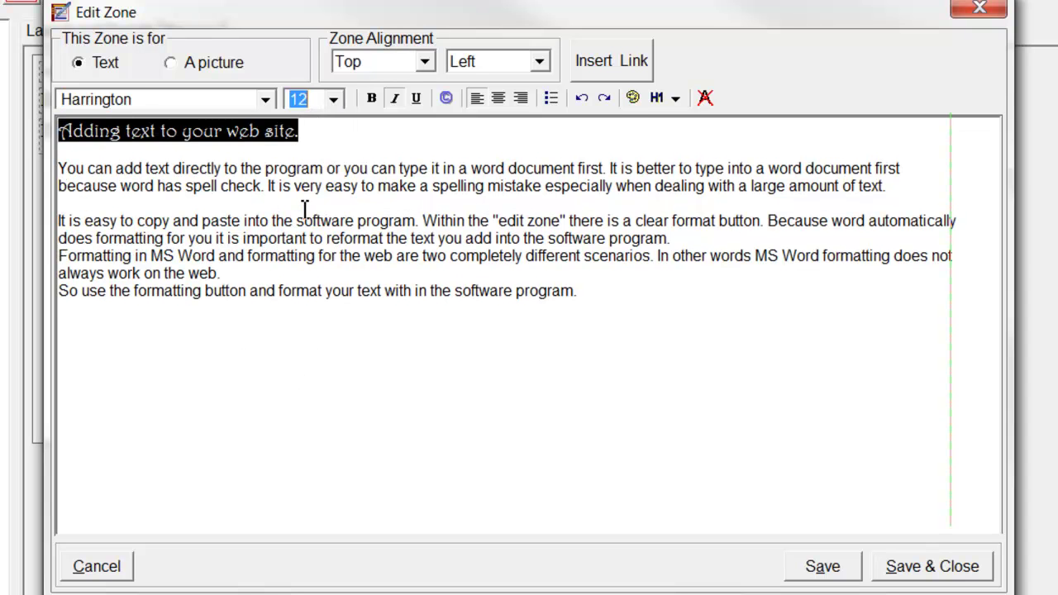
Step: Make the heading line "Adding text to your web site." bold, italic and underlined
left_click(370, 98)
left_click(394, 100)
left_click(415, 99)
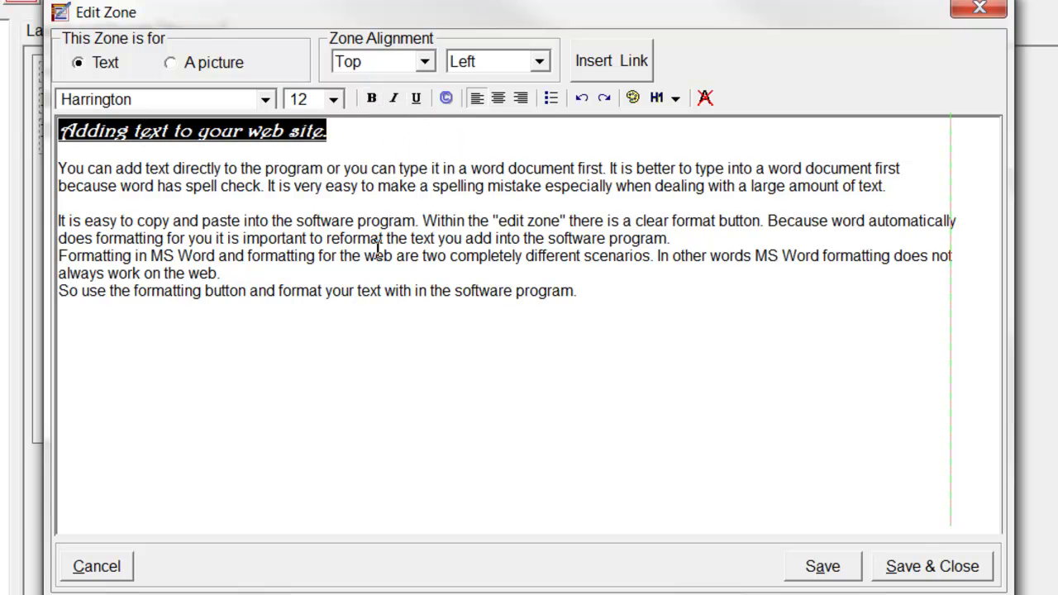
Step: Try centre and right alignment and a bullet on the heading line, restoring left alignment without a bullet
left_click(499, 98)
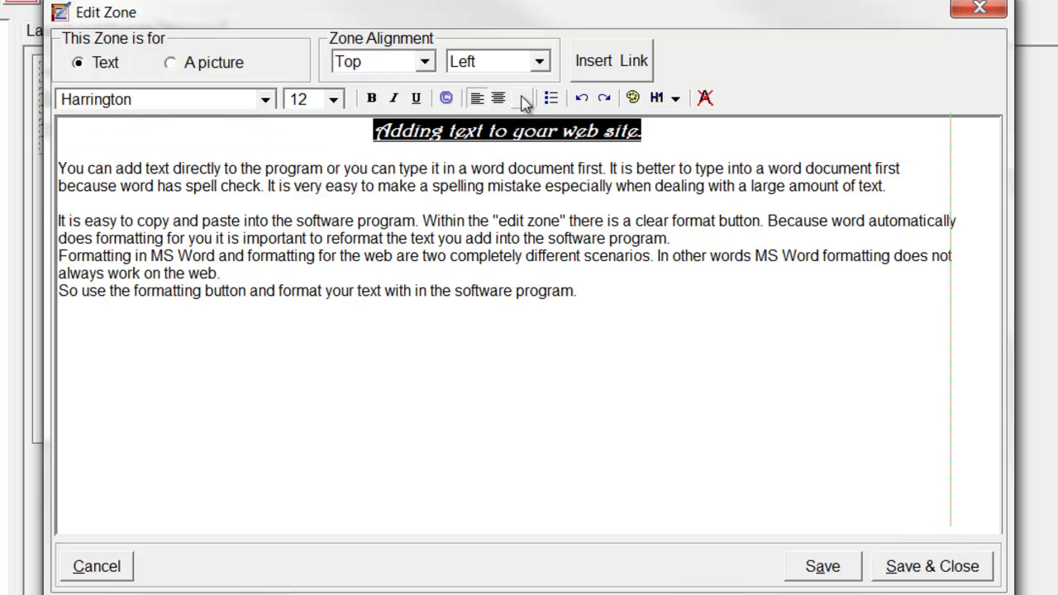
left_click(520, 99)
left_click(477, 99)
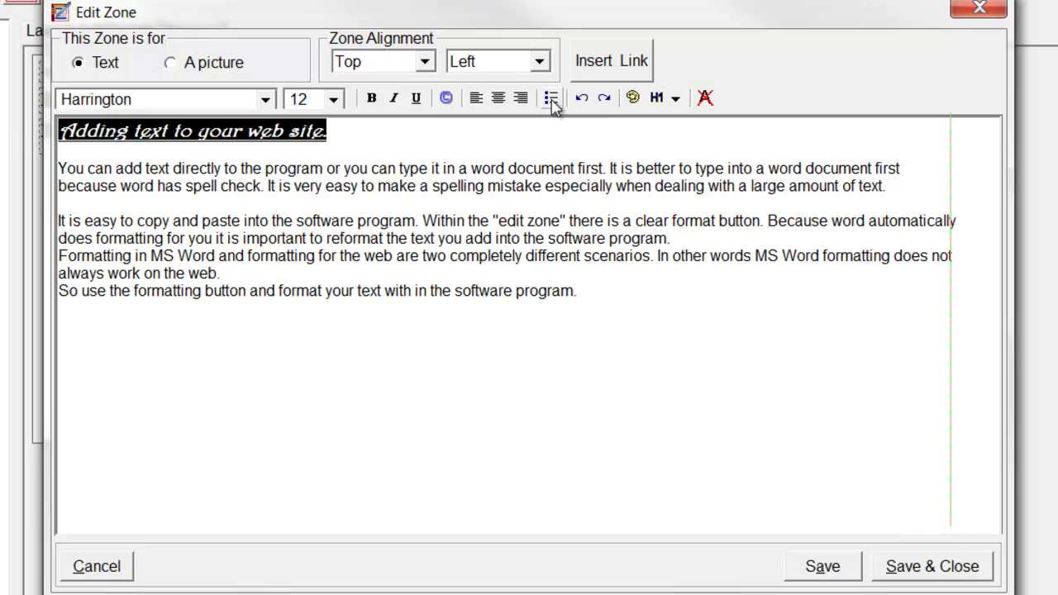
left_click(551, 99)
left_click(551, 99)
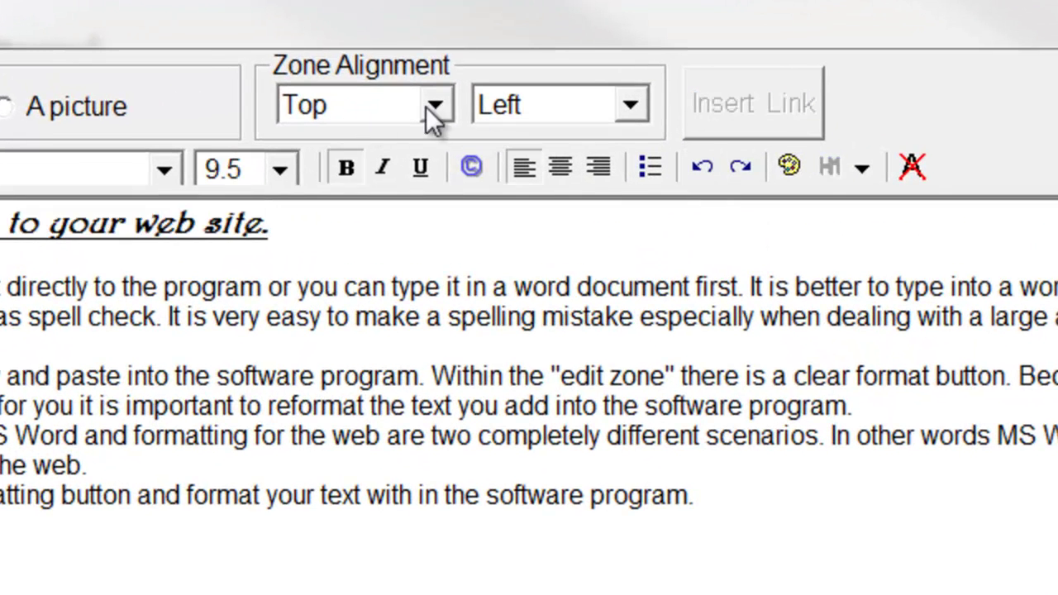
Step: Try the Middle and Bottom vertical zone alignments, restoring Top and keeping the horizontal alignment at Left
left_click(431, 109)
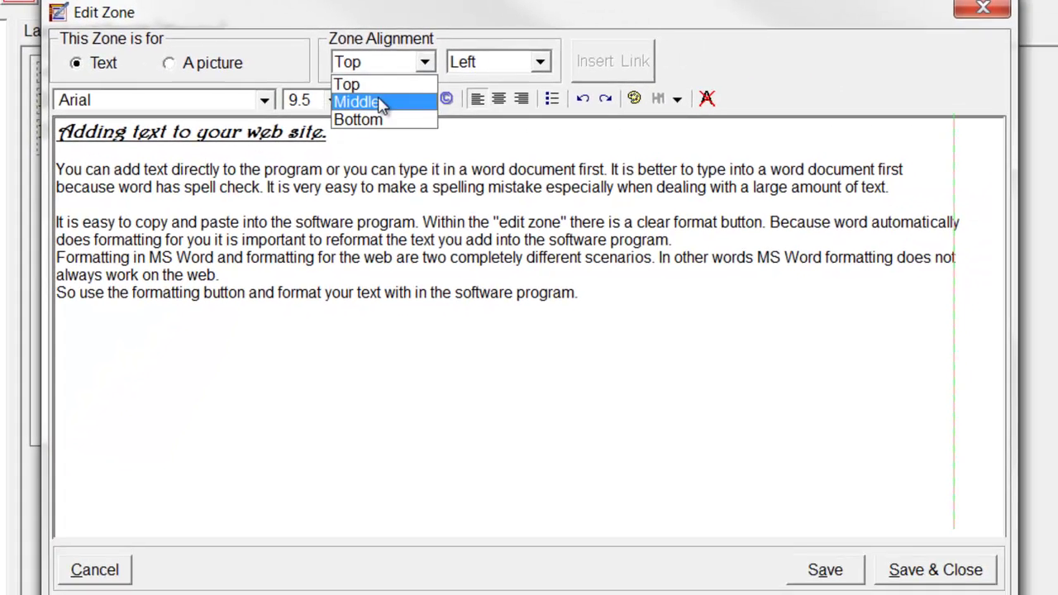
left_click(355, 172)
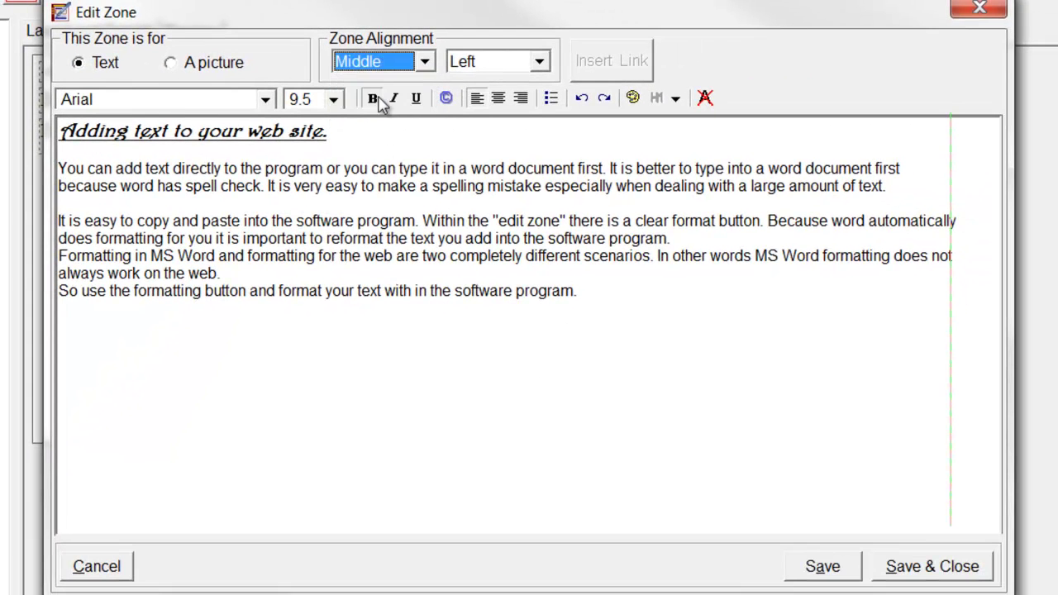
left_click(425, 63)
left_click(378, 121)
left_click(425, 63)
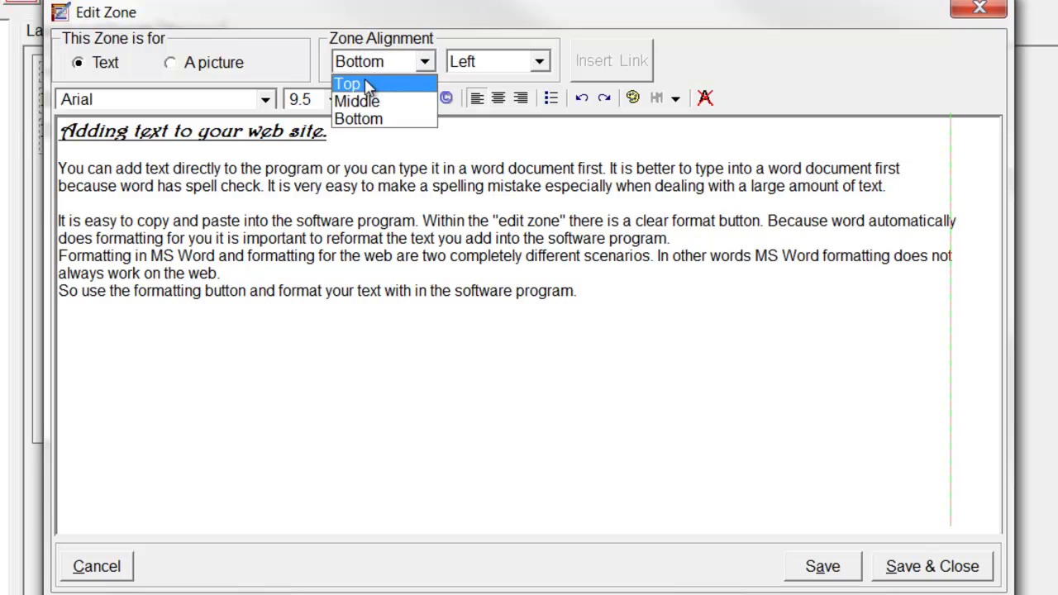
left_click(367, 86)
left_click(539, 62)
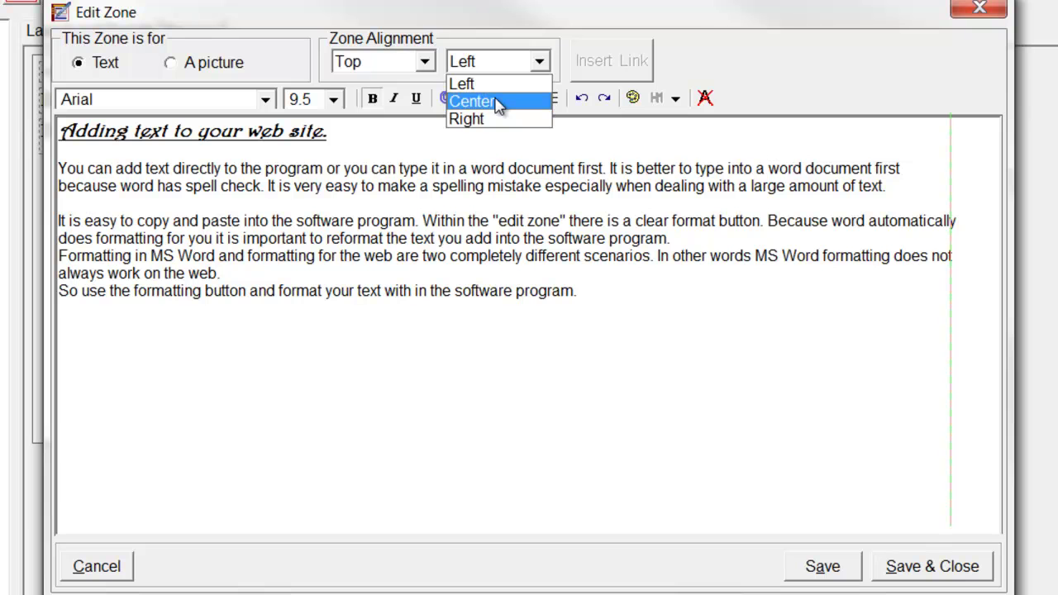
left_click(493, 358)
Step: Colour the last sentence, "So use the formatting button and format your text with in the software program.", yellow
left_click_drag(578, 293, 553, 301)
left_click_drag(60, 308, 46, 294)
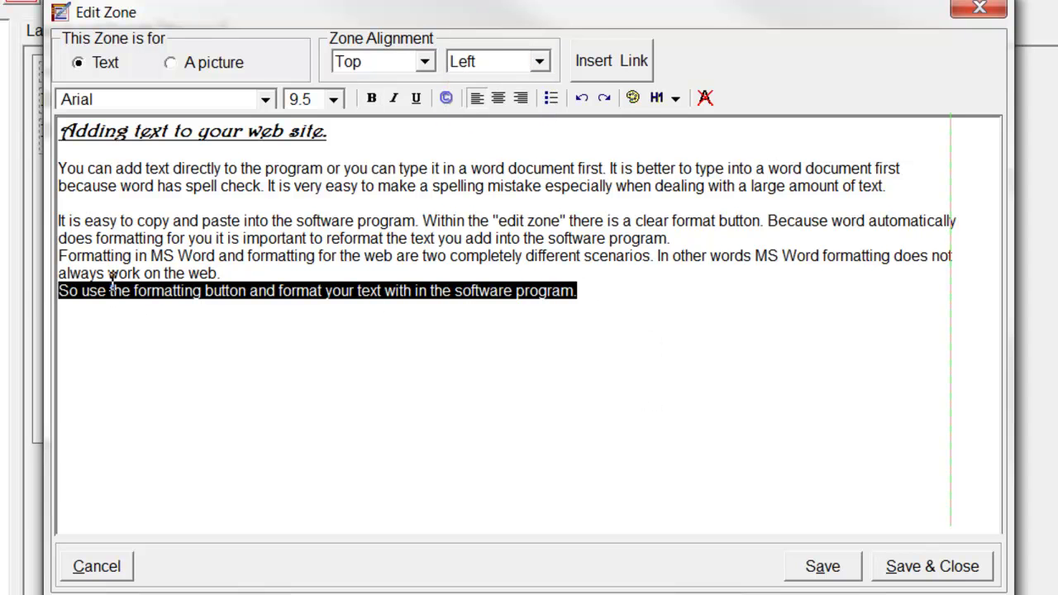
left_click(634, 98)
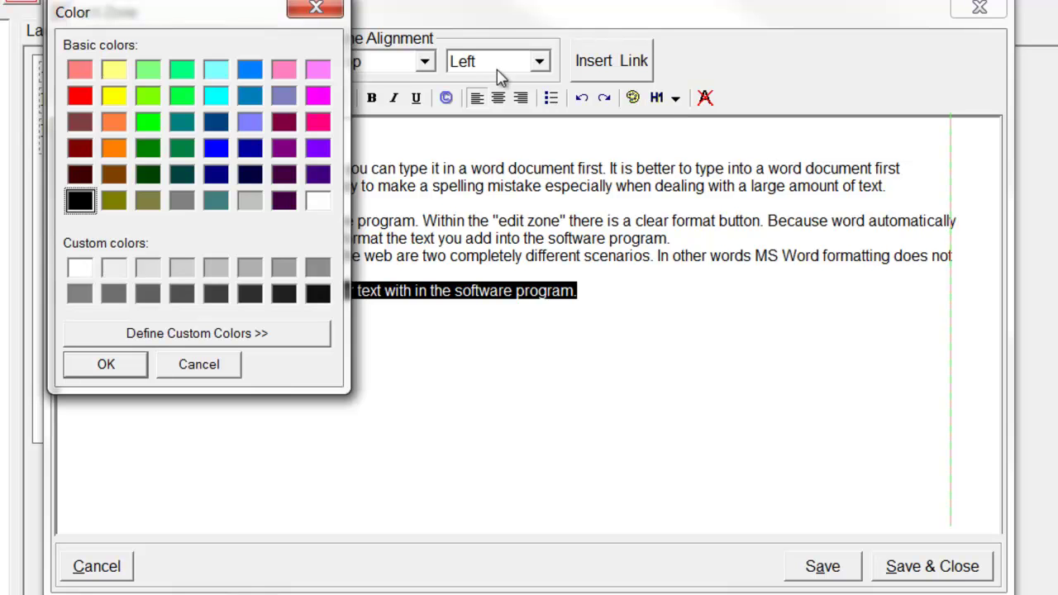
left_click(116, 96)
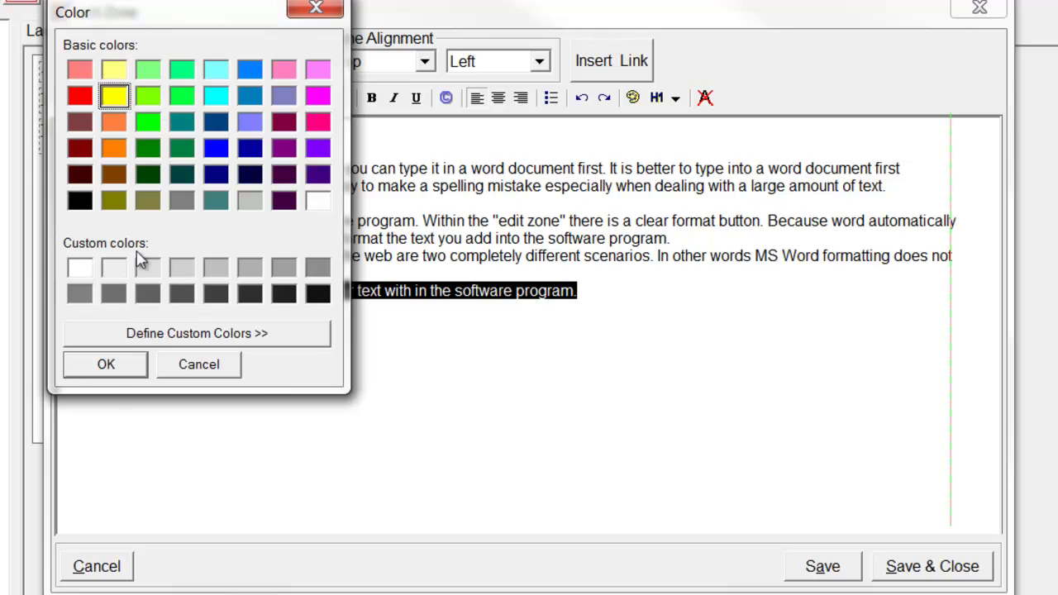
left_click(110, 366)
left_click(463, 413)
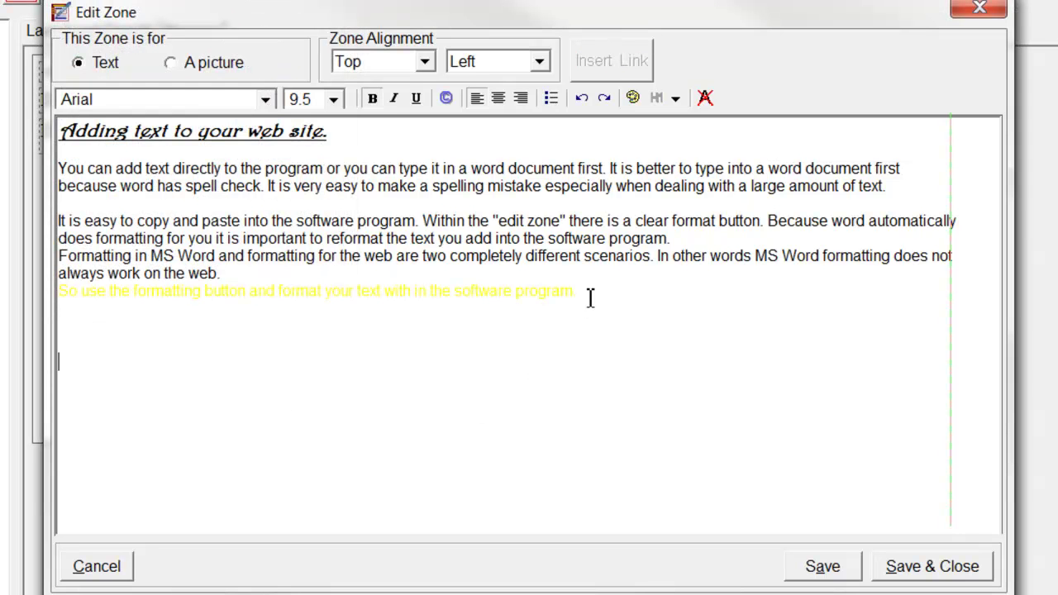
Step: Set the colour of the zone's last sentence to black
left_click_drag(588, 293, 51, 290)
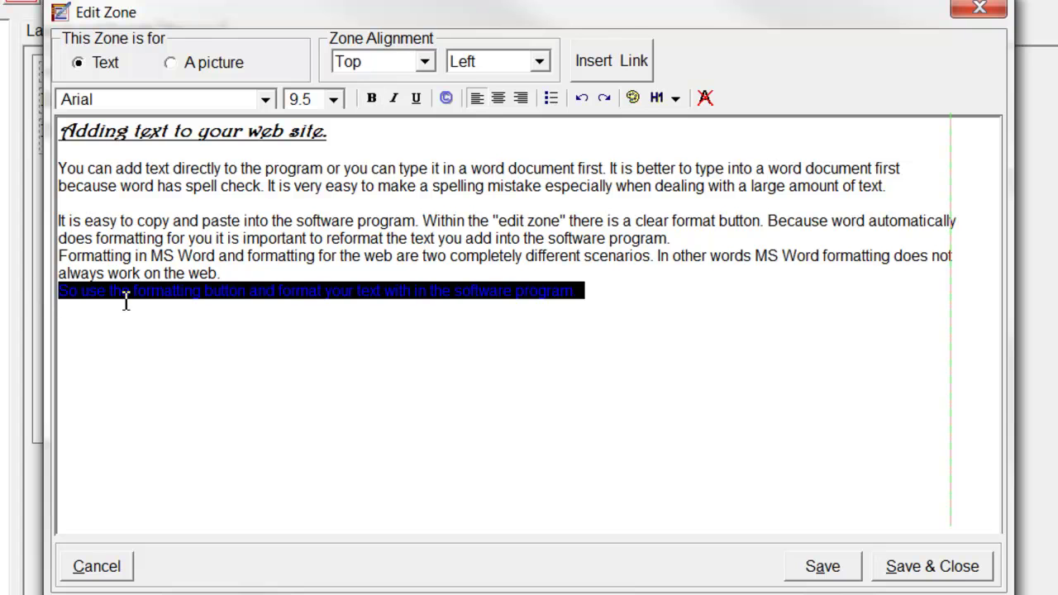
left_click(633, 97)
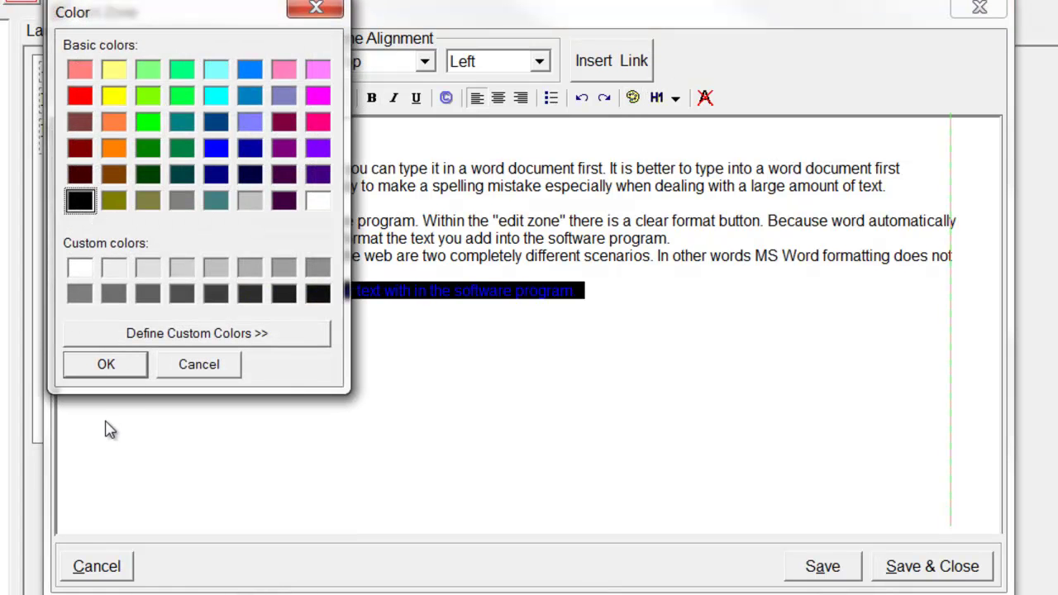
left_click(105, 364)
left_click(154, 361)
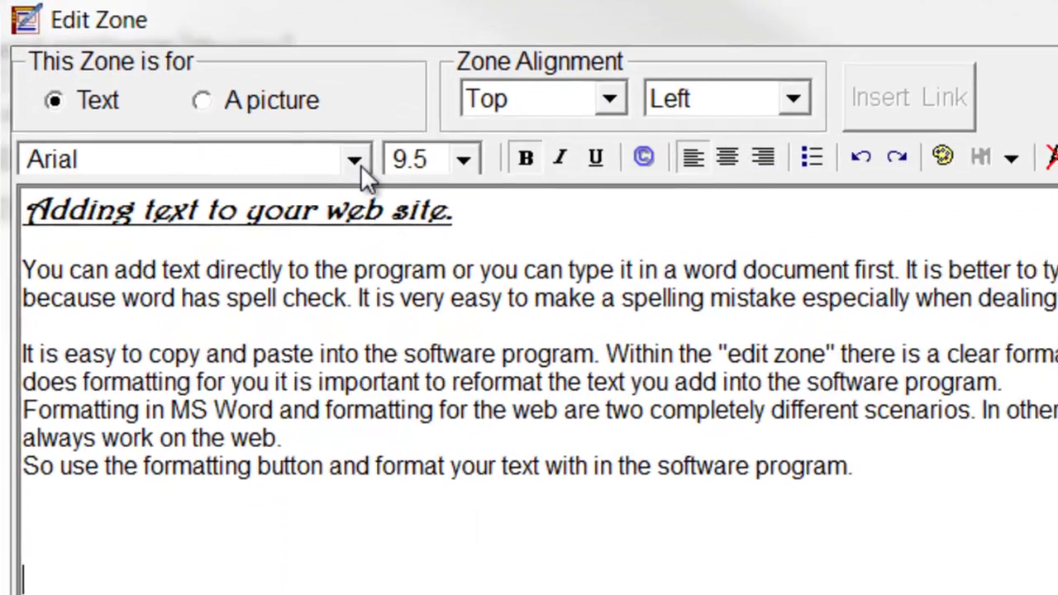
Step: Look through the available fonts without changing the font, and save and close the zone
left_click(265, 99)
left_click_drag(376, 266, 381, 331)
key("Escape")
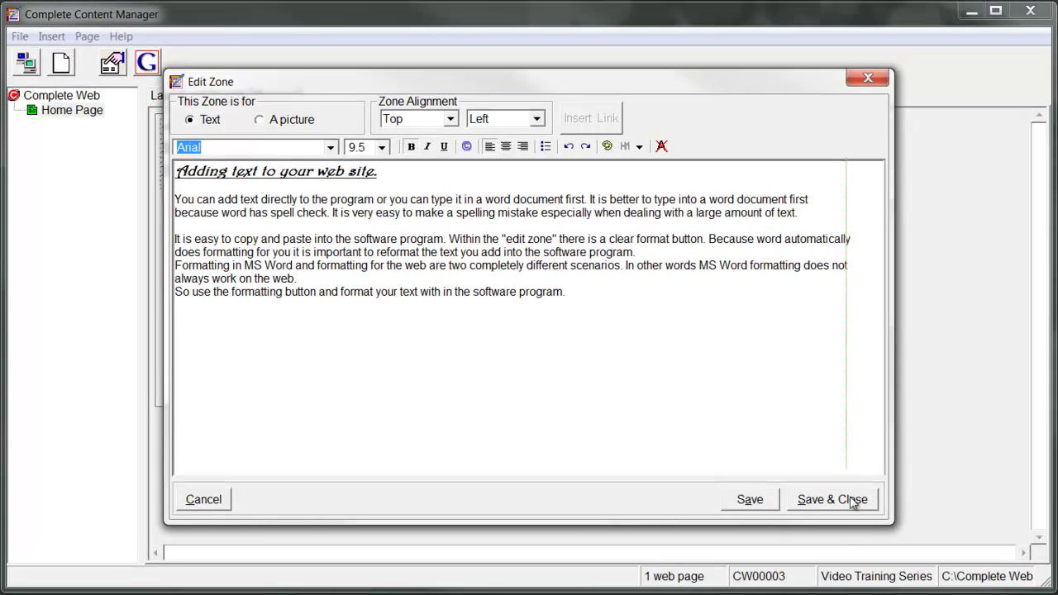
left_click(851, 500)
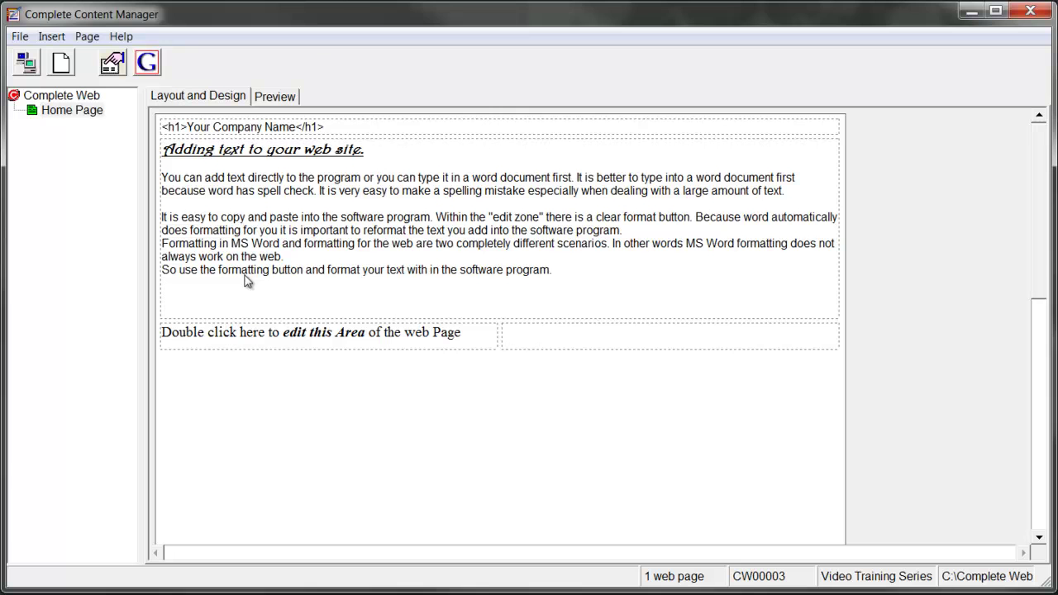
Step: Replace the placeholder text in the left zone of the two-column table with the copied "Adding text to your web site." text
double_click(321, 337)
left_click_drag(484, 170, 41, 169)
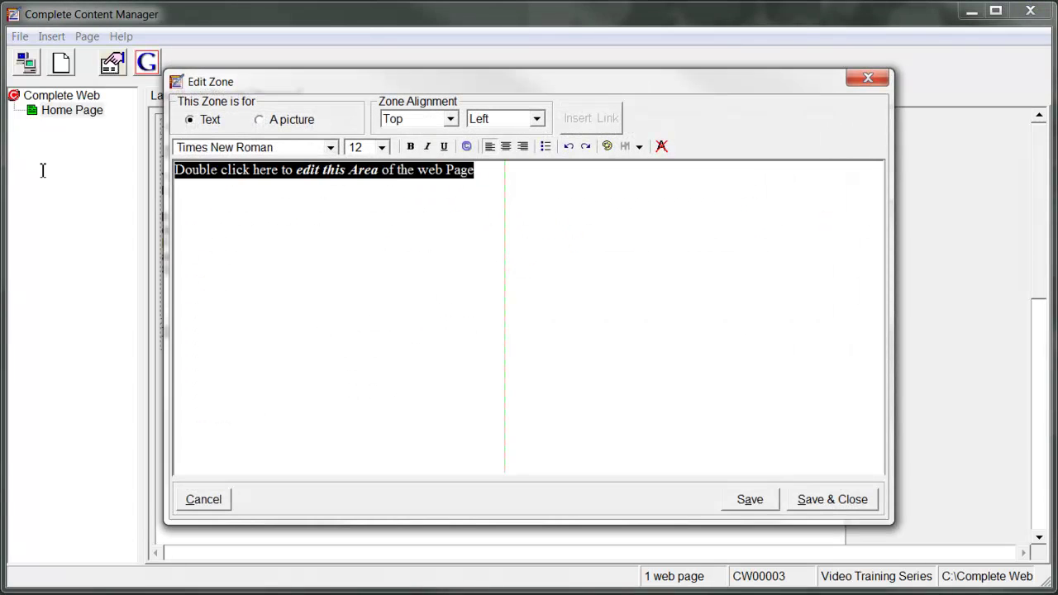
key("Delete")
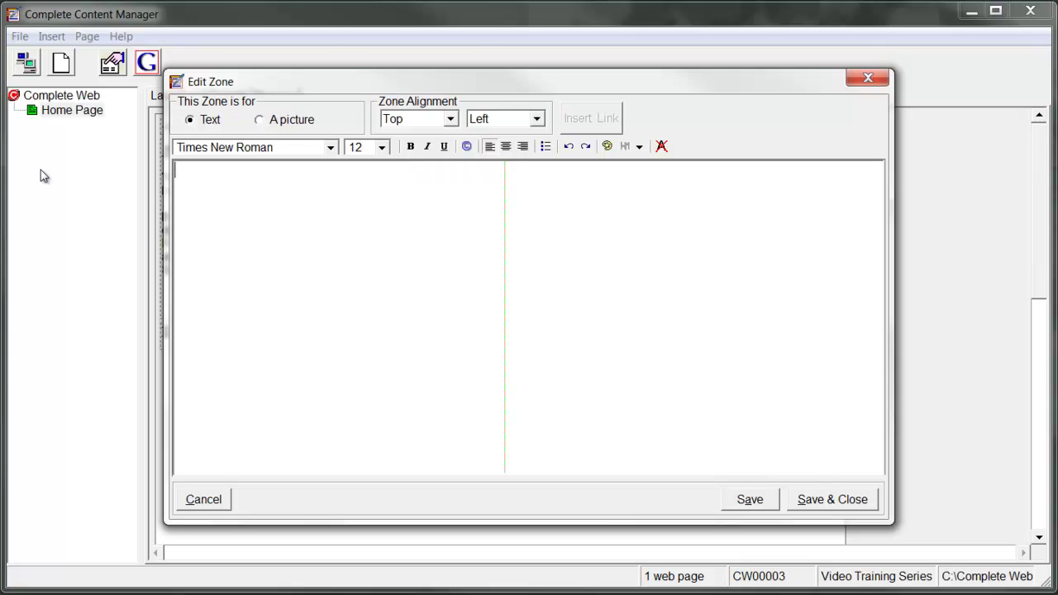
type("Adding text to your web site.  You can add text directly to the program or you can type it in a word document first. It is better to type into a word document first because word has spell check. It is very easy to make a spelling mistake especially when dealing with a large amount of text.  It is easy to copy and paste into the software program. Within the \"edit zone\" there is a clear format button. Because word automatically does formatting for you it is important to reformat the text you add into the software program. Formatting in MS Word and formatting for the web are two completely different scenarios. In other words MS Word formatting does not always work on the web. So use the formatting button and format your text with in the software program.")
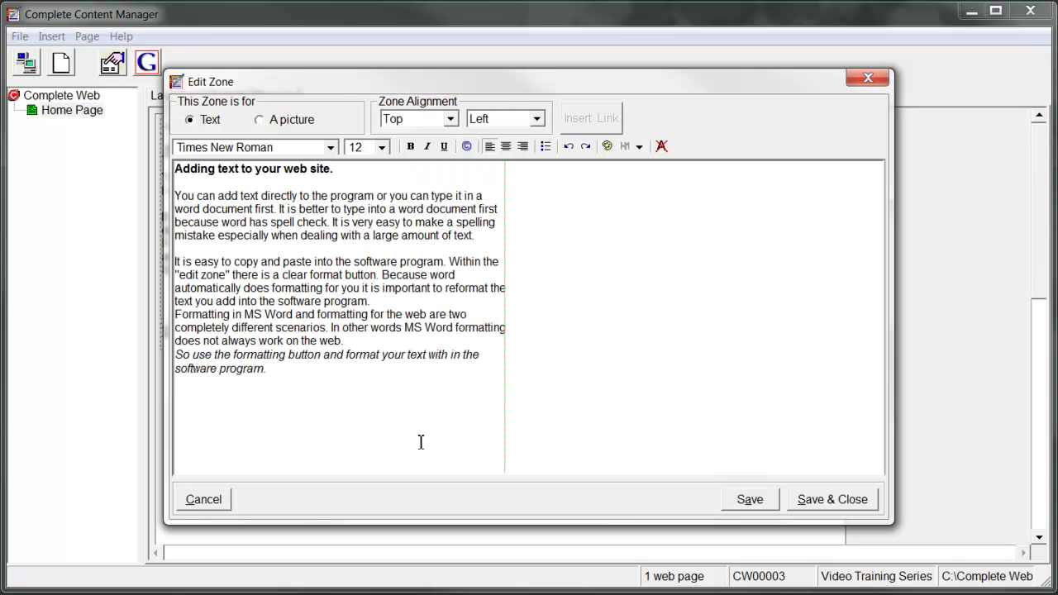
Step: Clear the formatting of the pasted text in the left zone, and save and close the zone
left_click(661, 147)
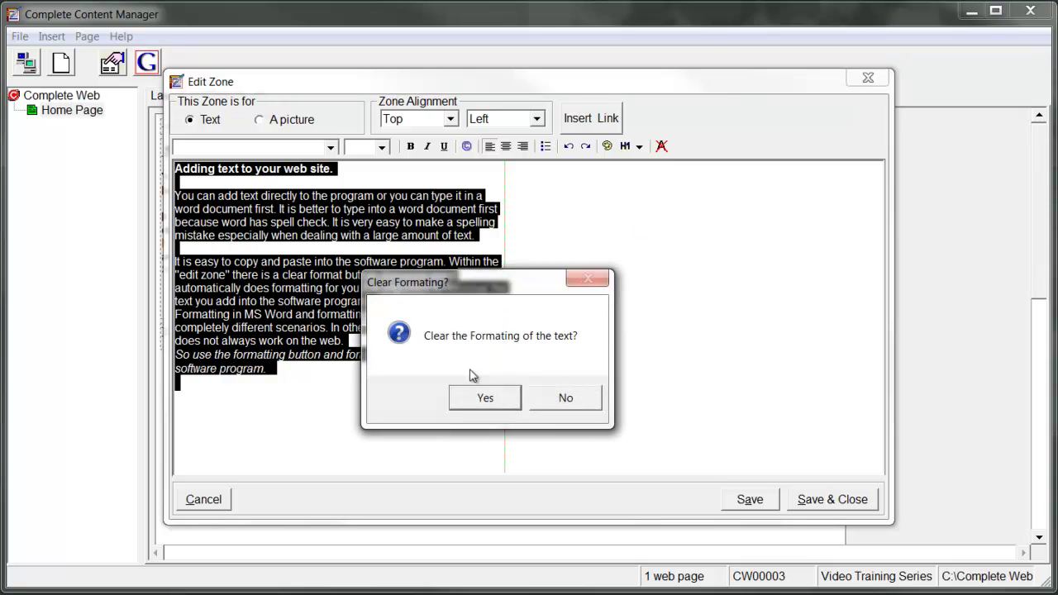
left_click(482, 396)
left_click(844, 500)
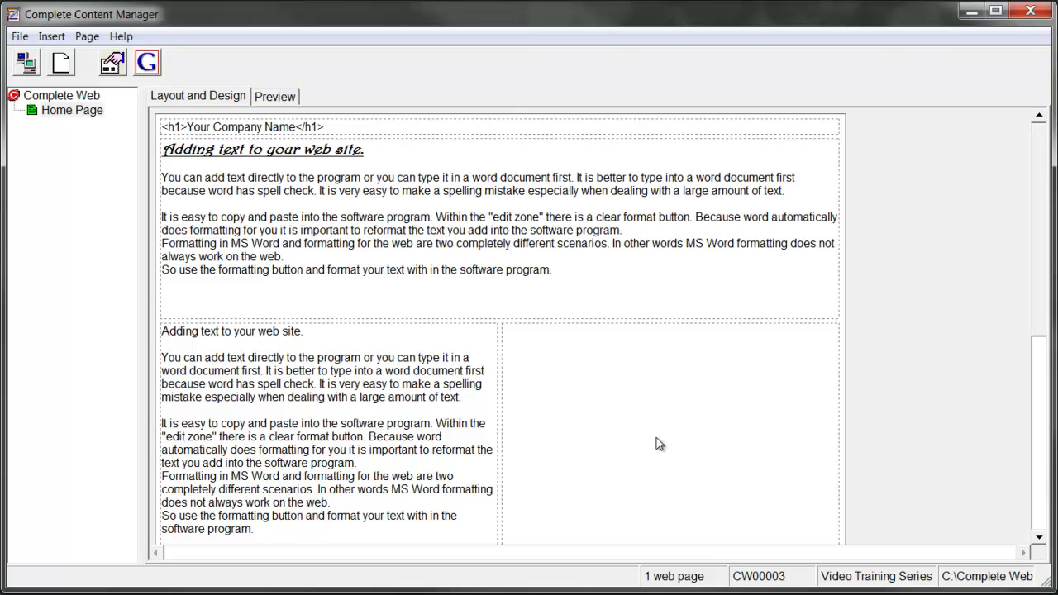
Step: Set the two-column table's cell padding to 3 and cell spacing to 3
right_click(447, 382)
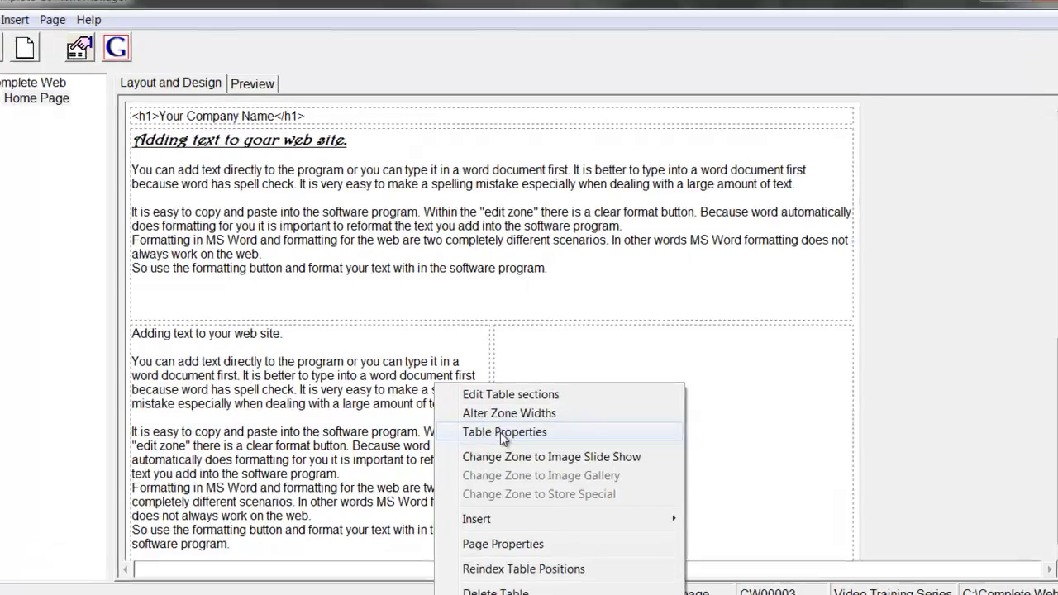
left_click(502, 423)
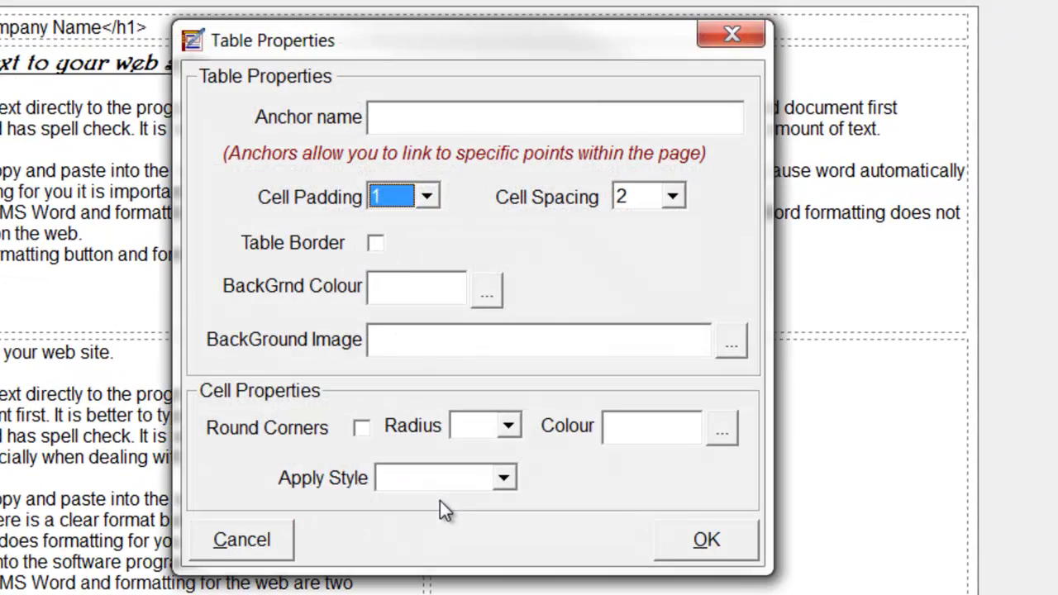
left_click(430, 196)
left_click(394, 262)
left_click(674, 198)
left_click(646, 244)
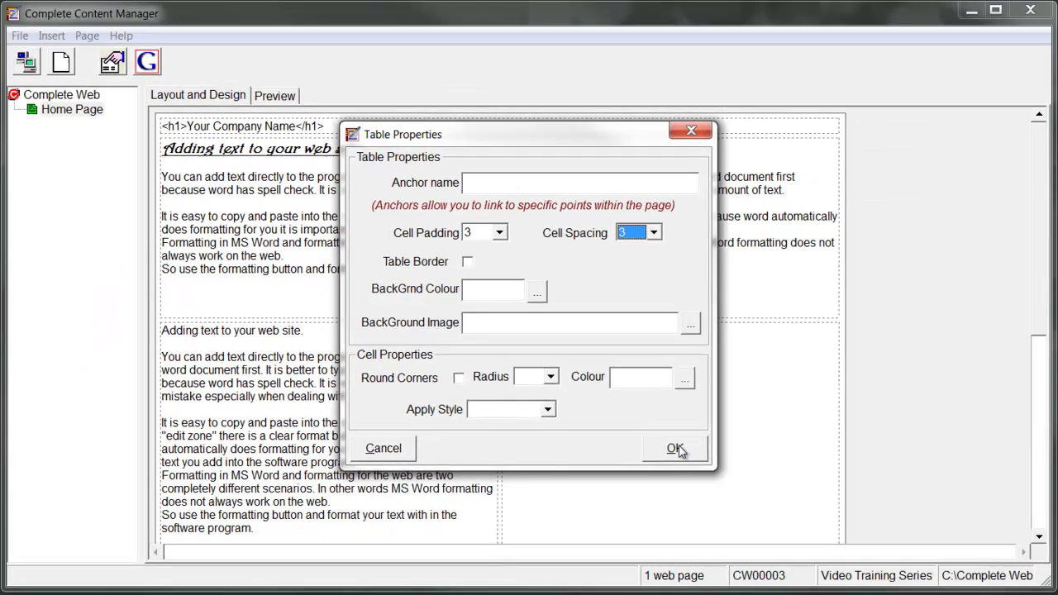
left_click(709, 541)
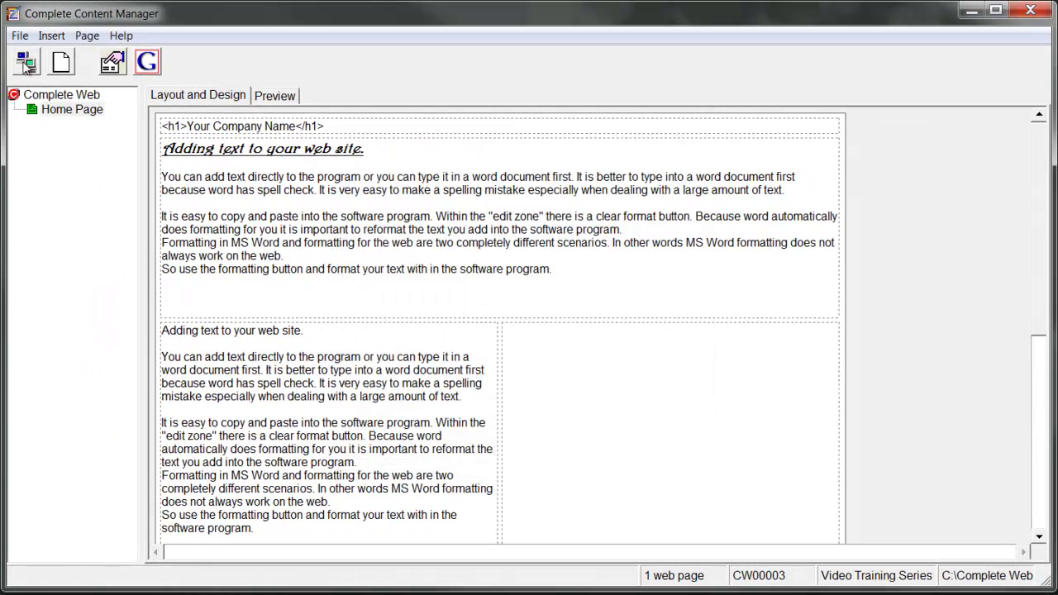
Step: Upload the page changes by synchronising the data, and open the Home Page of the Video Training site in the web browser
left_click(28, 65)
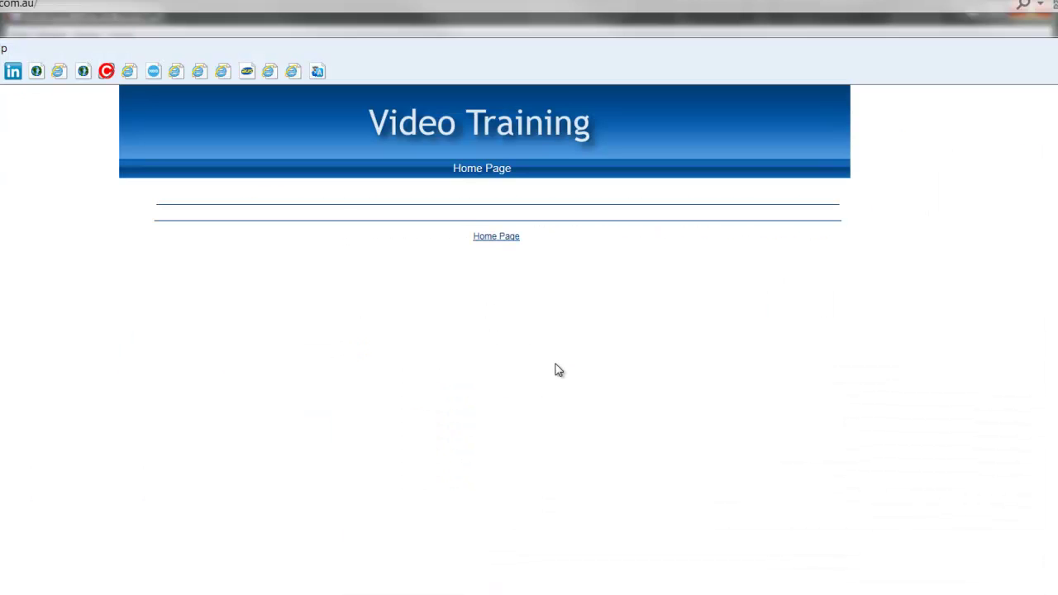
left_click(491, 171)
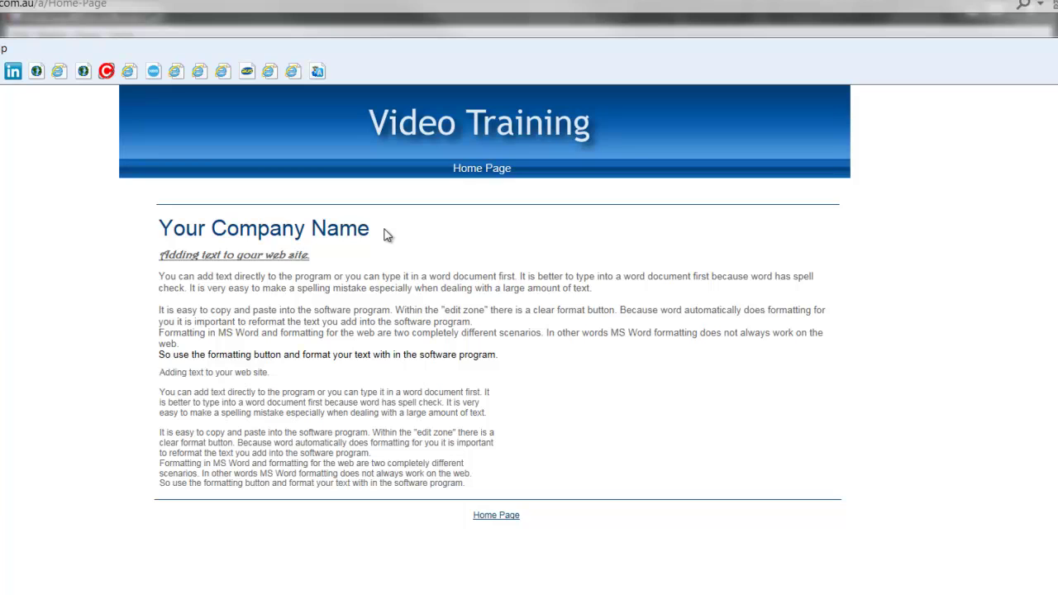
Step: Check the company heading and both text blocks on the published page, and return to Complete Content Manager to dismiss the synchronisation report
double_click(326, 230)
left_click_drag(326, 230, 380, 238)
left_click_drag(498, 356, 160, 275)
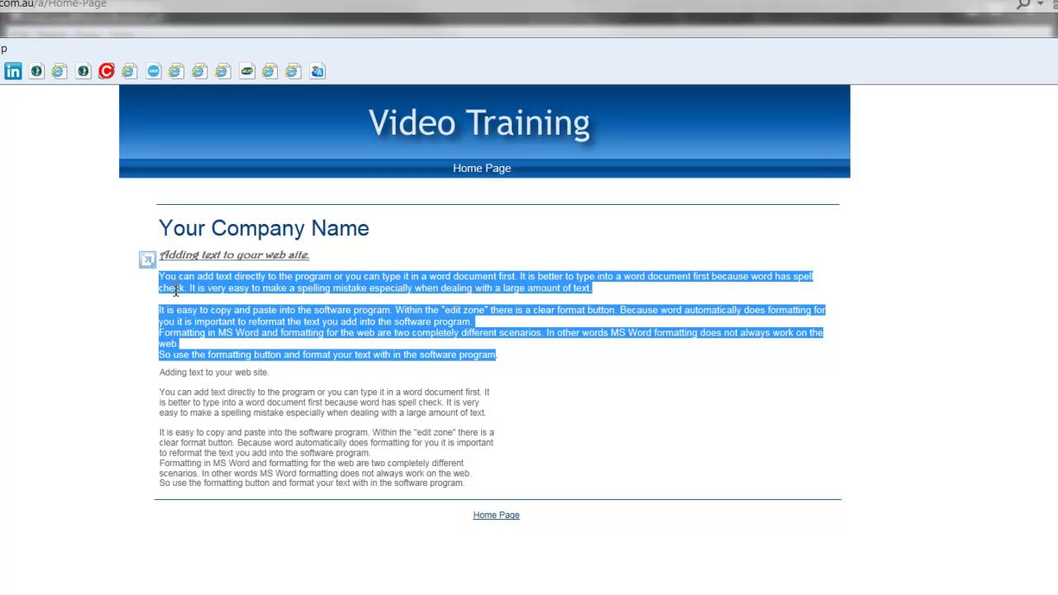
left_click_drag(160, 373, 471, 493)
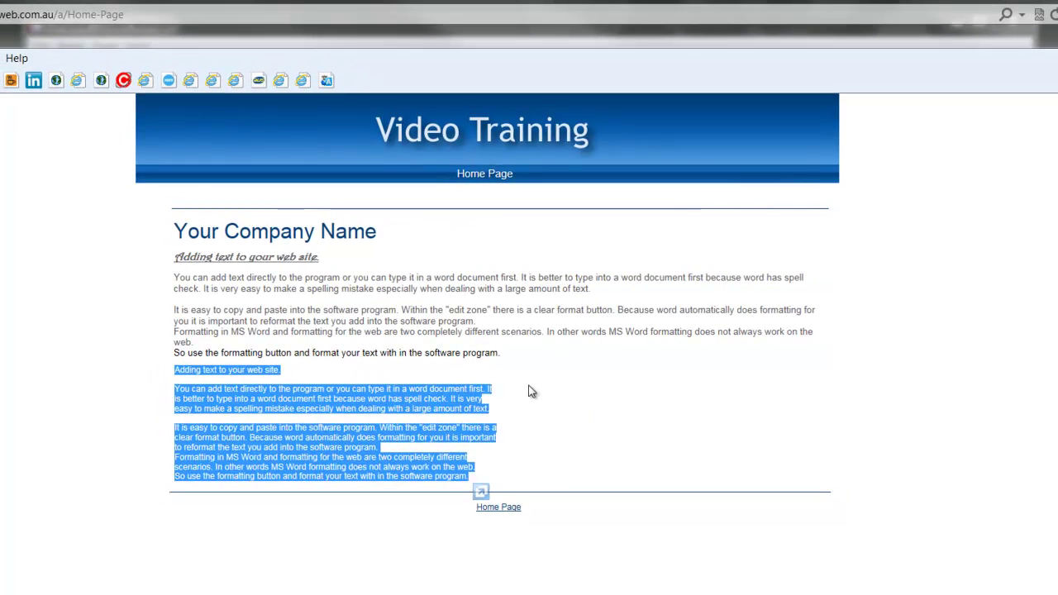
left_click(761, 411)
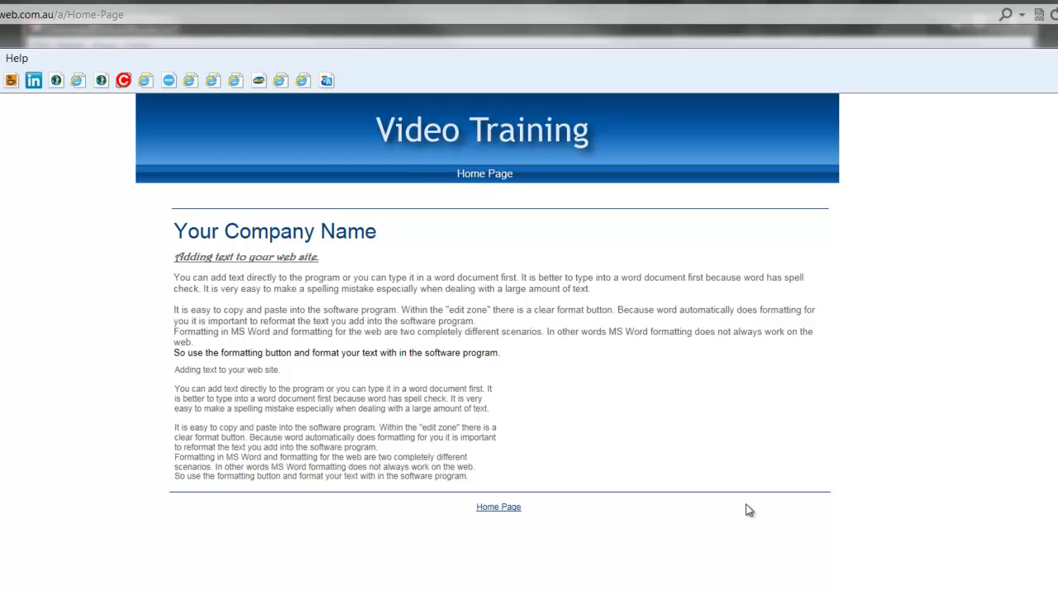
key("alt+Tab")
left_click(570, 400)
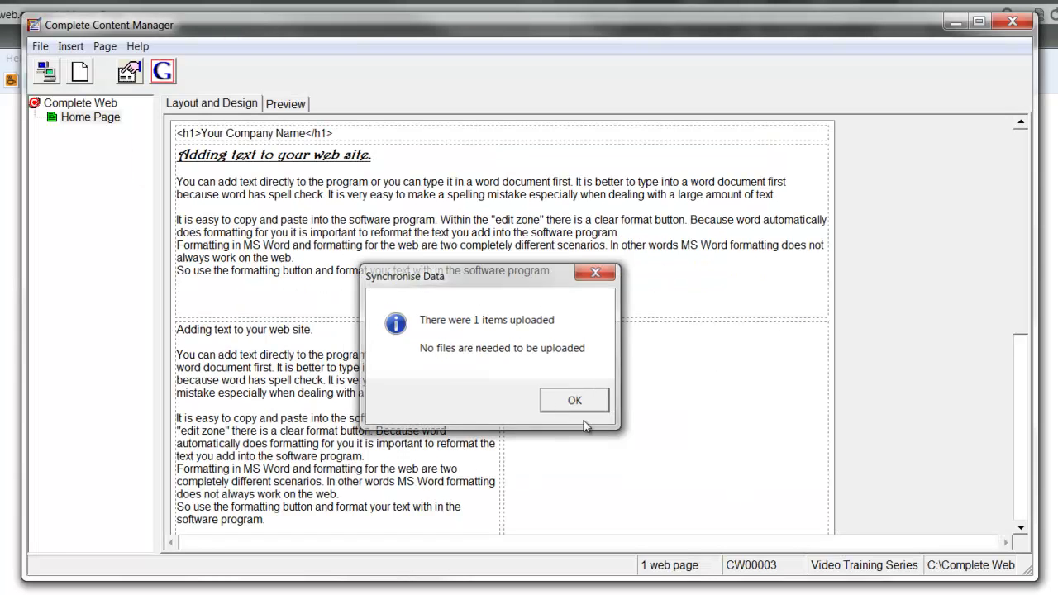